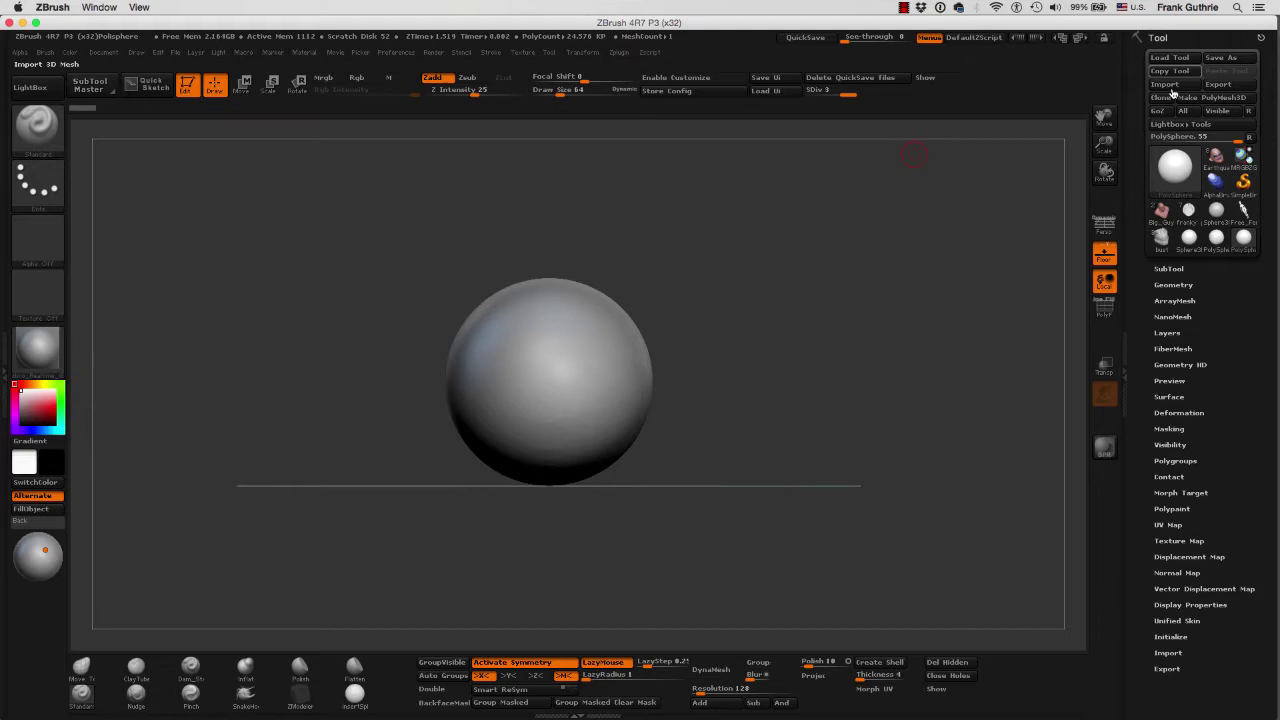
Step: Open the tool picker to look over the available 3D meshes, including the sphere primitives
left_click(1174, 167)
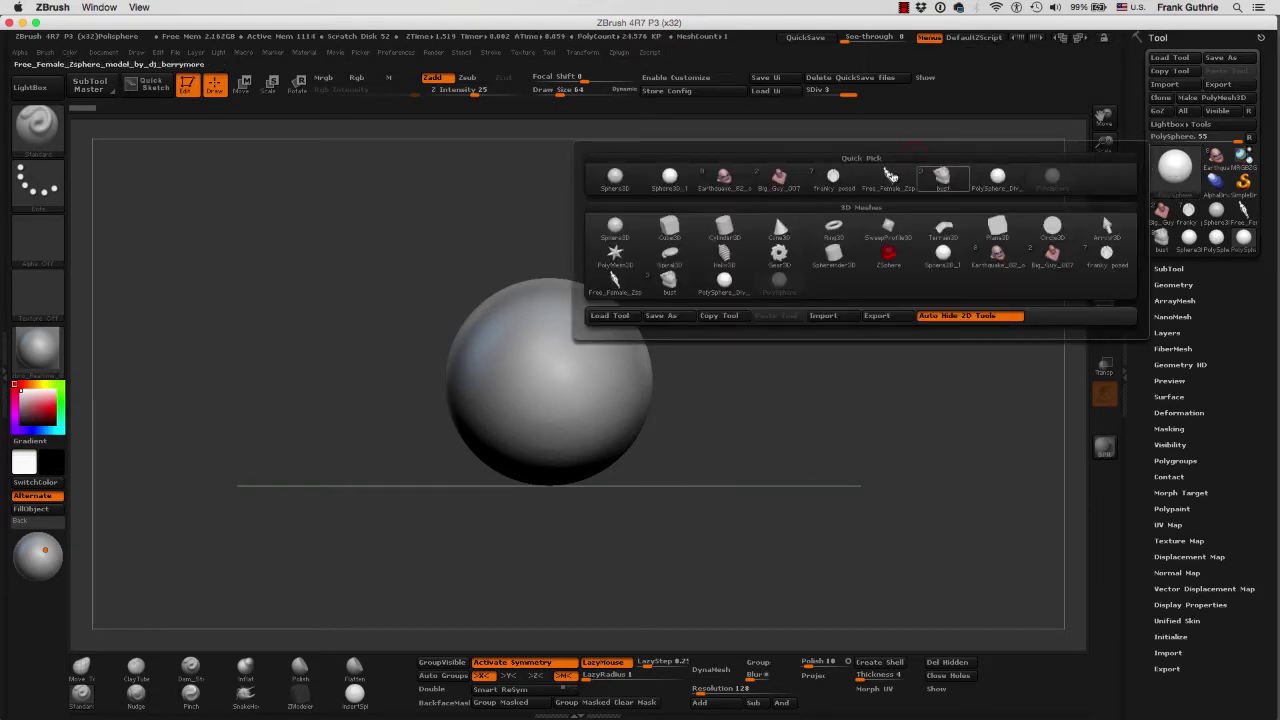
mouse_move(620, 231)
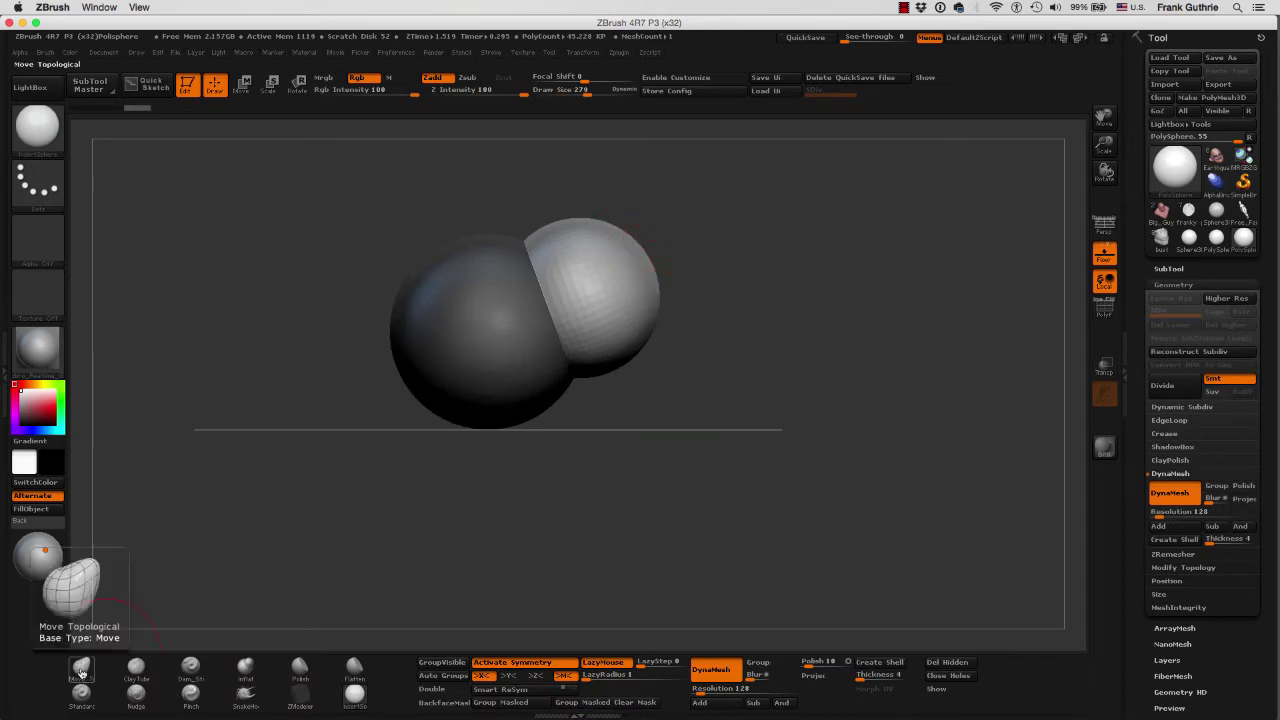
Step: Pull the inserted sphere outward with the Move Topological brush at a draw size of 609
left_click(81, 665)
key("s")
left_click_drag(767, 270, 797, 270)
mouse_move(700, 260)
left_mouse_down()
mouse_move(729, 246)
mouse_move(691, 254)
mouse_move(735, 243)
left_mouse_up()
left_click_drag(694, 232, 703, 220)
left_click_drag(735, 306, 860, 400)
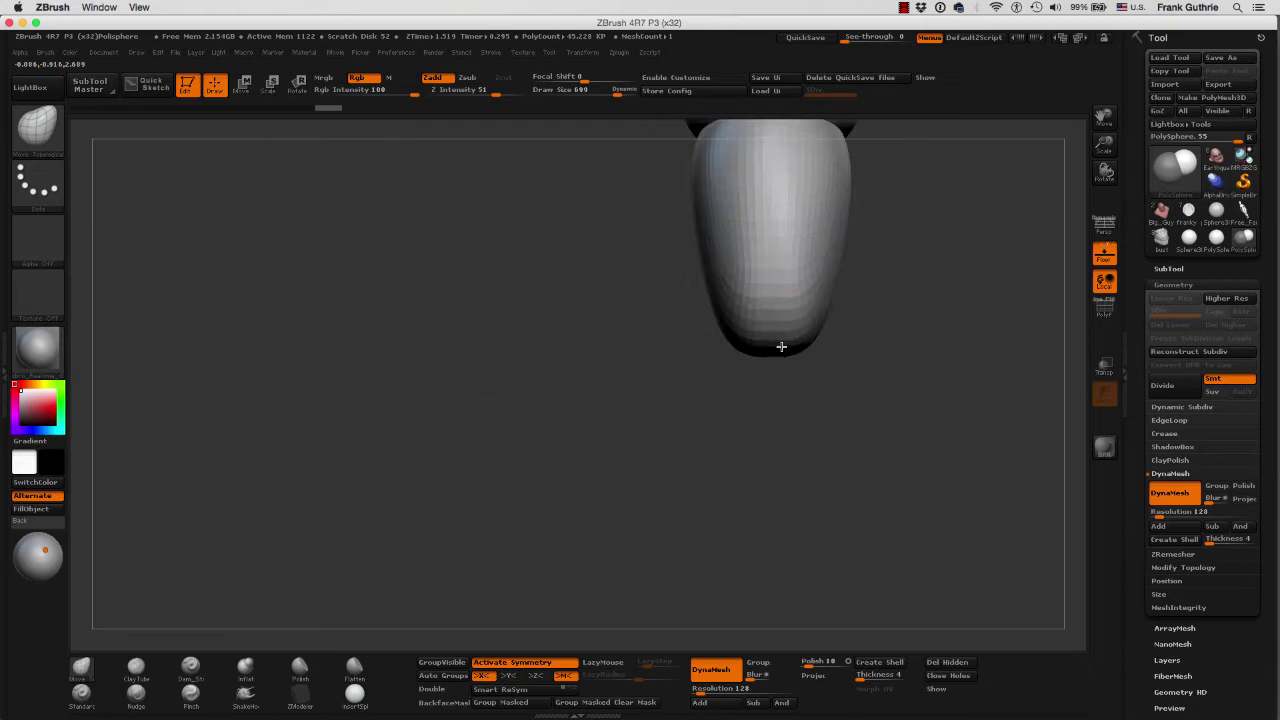
Step: Stretch the inserted sphere's far end into a long tapered form, working from several viewing angles
left_click_drag(780, 346, 778, 394)
mouse_move(726, 300)
left_mouse_down()
mouse_move(714, 294)
mouse_move(632, 391)
mouse_move(749, 220)
mouse_move(766, 277)
mouse_move(457, 386)
left_mouse_up()
mouse_move(843, 257)
left_mouse_down()
mouse_move(846, 374)
mouse_move(888, 288)
mouse_move(866, 397)
mouse_move(717, 163)
mouse_move(686, 234)
mouse_move(829, 300)
mouse_move(895, 295)
left_mouse_up()
left_click_drag(580, 370, 578, 428)
left_click_drag(722, 315, 796, 288)
left_click_drag(843, 240, 884, 426, "ctrl")
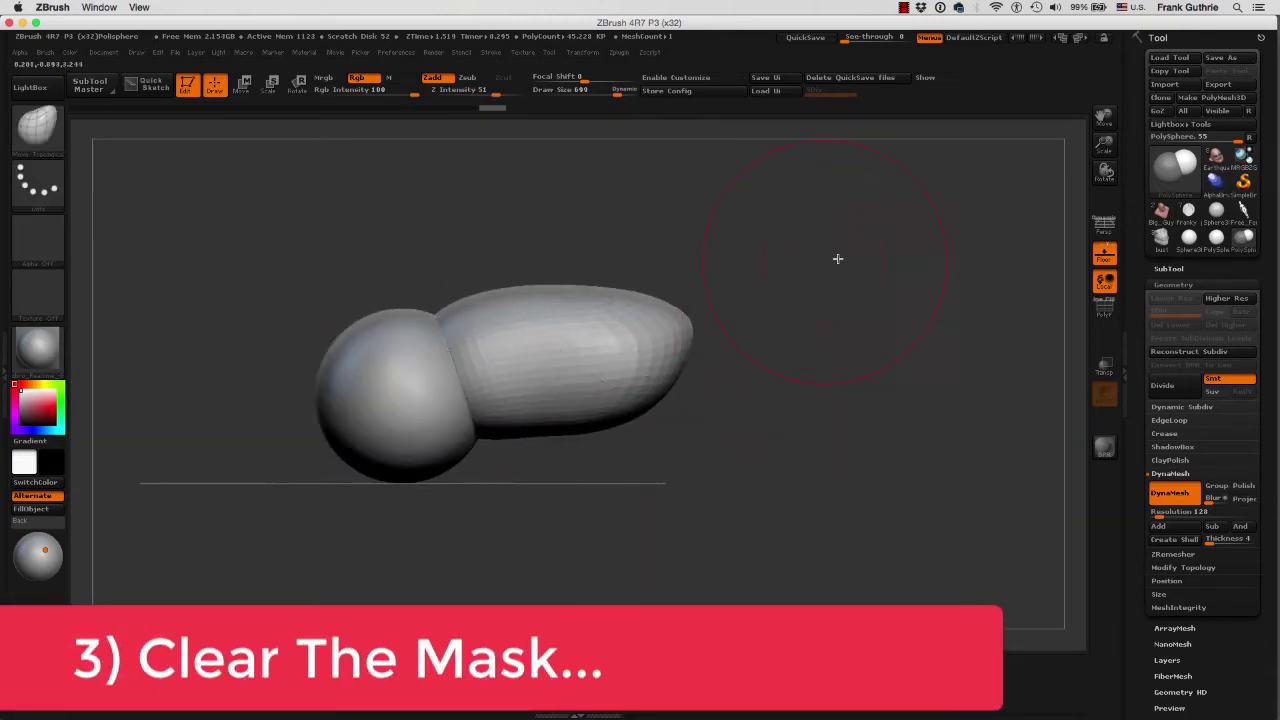
Step: Clear the mask from the base sphere and pull its upper side upward and outward with Move Topological
left_click(1105, 311)
key("shift+f")
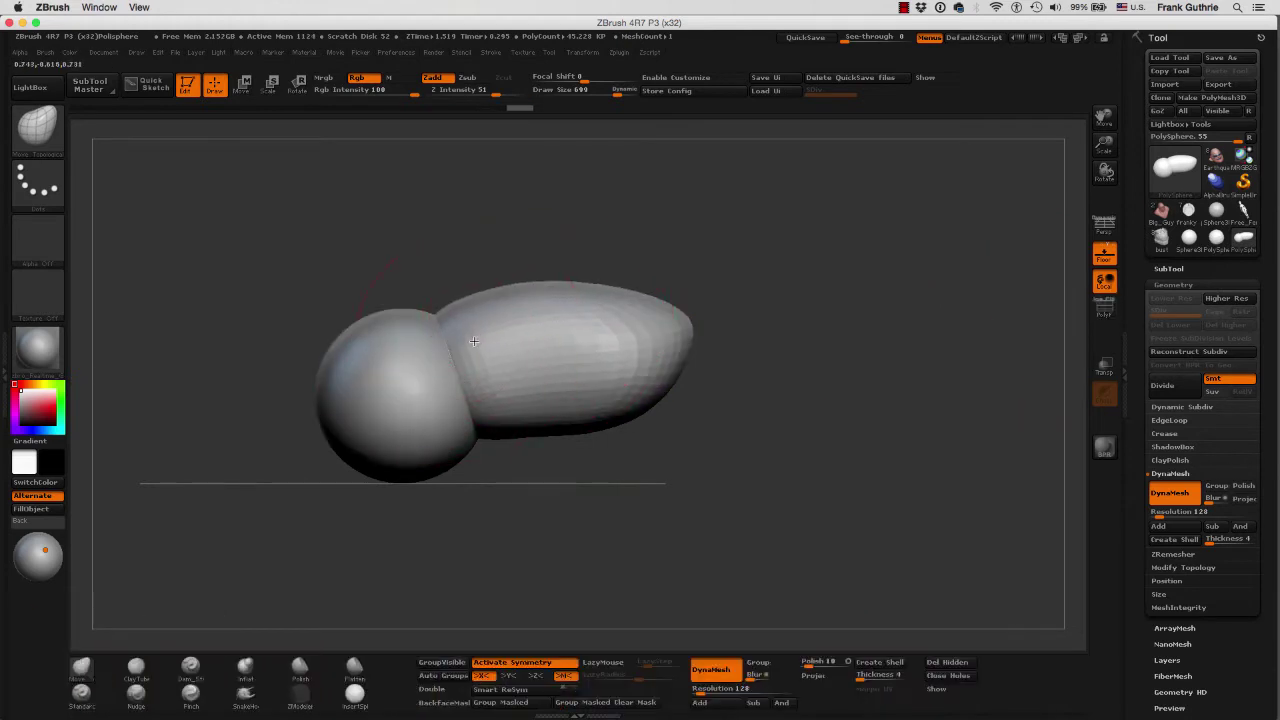
left_click_drag(393, 318, 384, 289)
left_click_drag(384, 345, 363, 340)
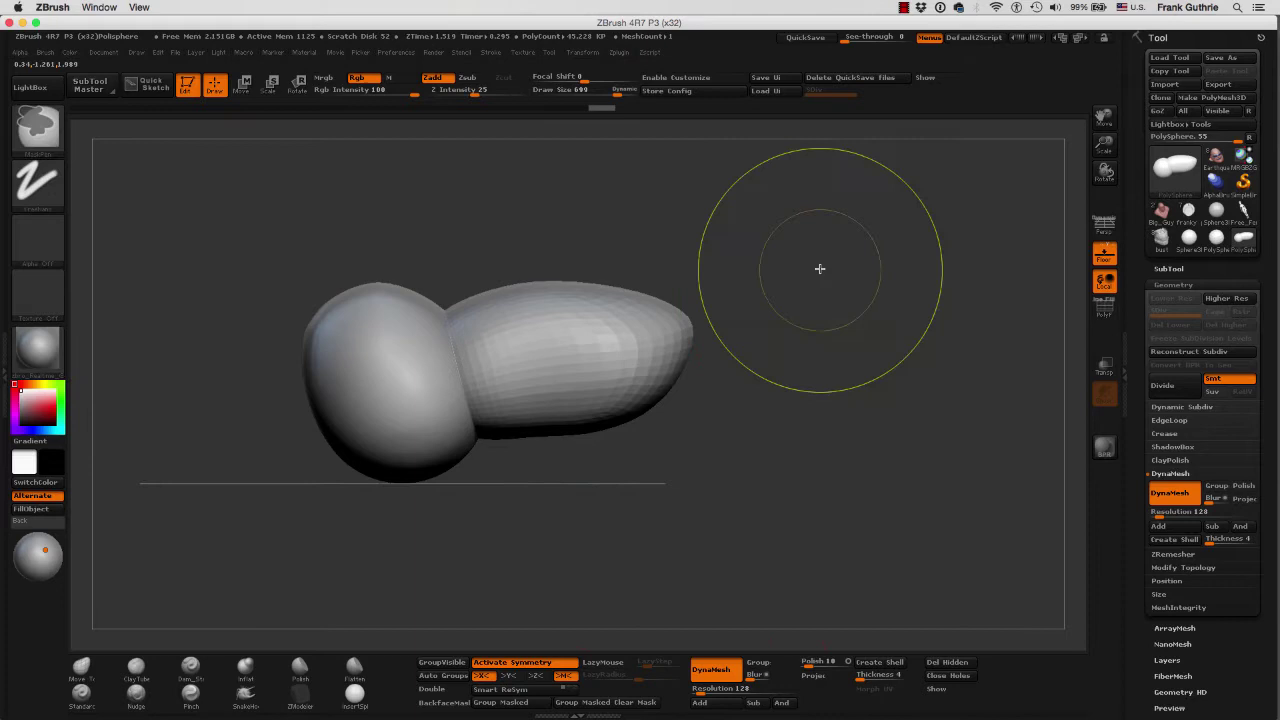
Step: Open the subtool list to examine how the joined spheres are organized
left_click(1170, 269)
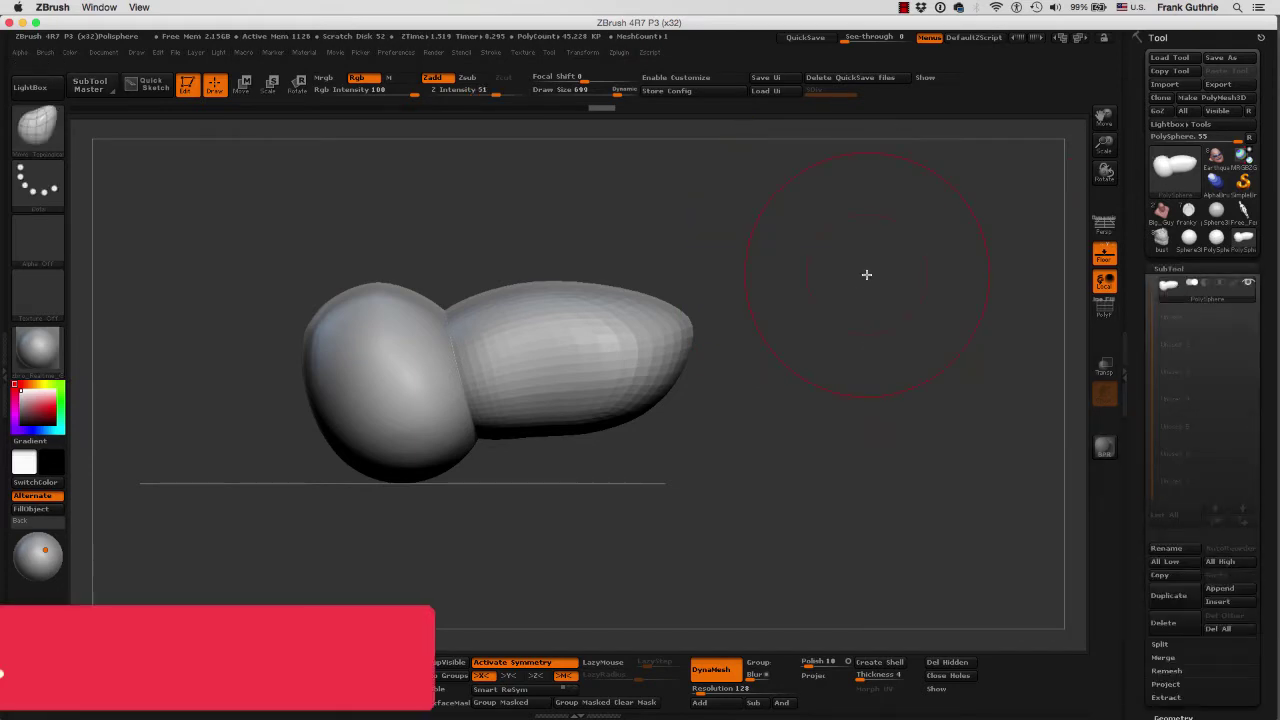
left_click_drag(870, 245, 914, 525, "ctrl")
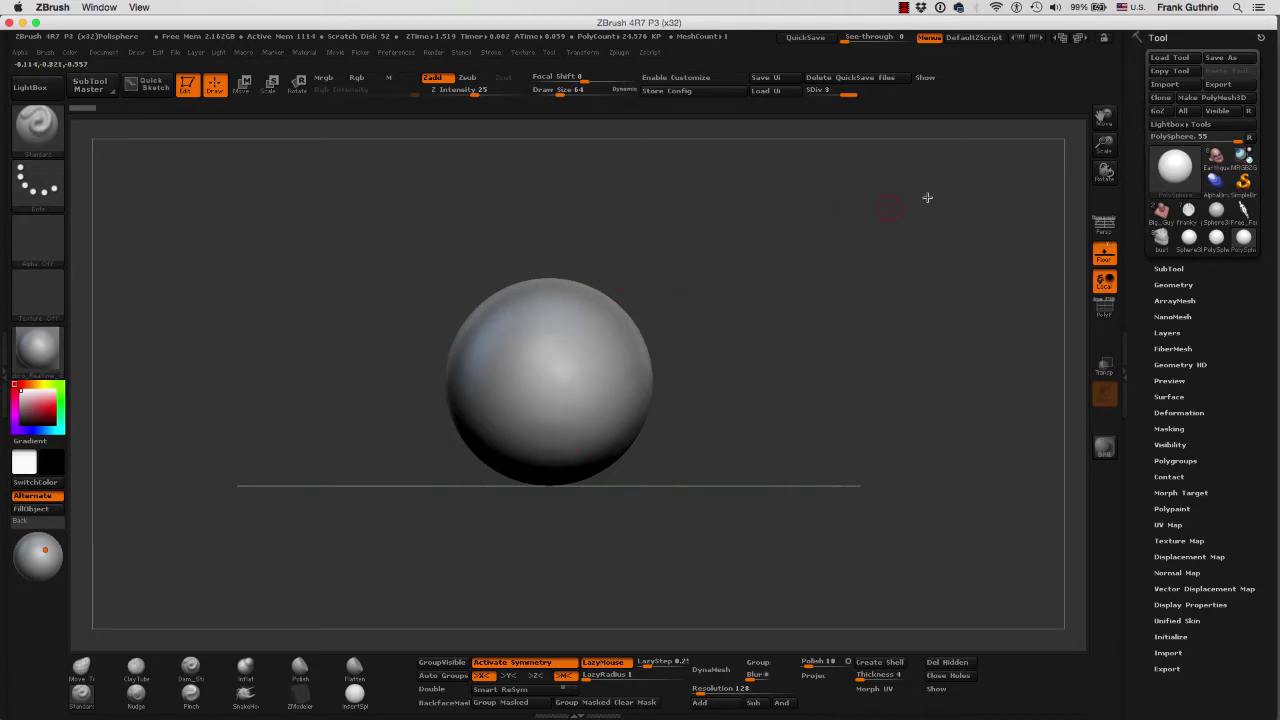
Step: Toggle the floor grid off and on, and tilt the view to check it against the sphere
left_click(1106, 251)
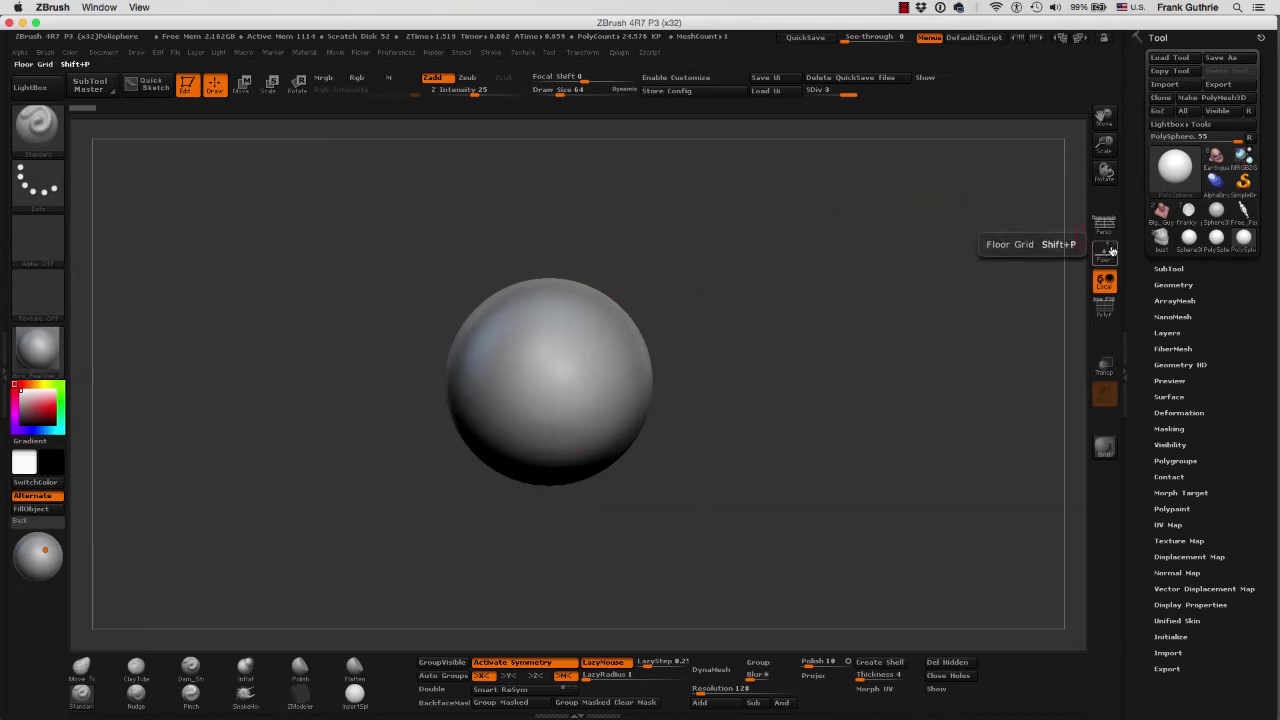
left_click(1106, 251)
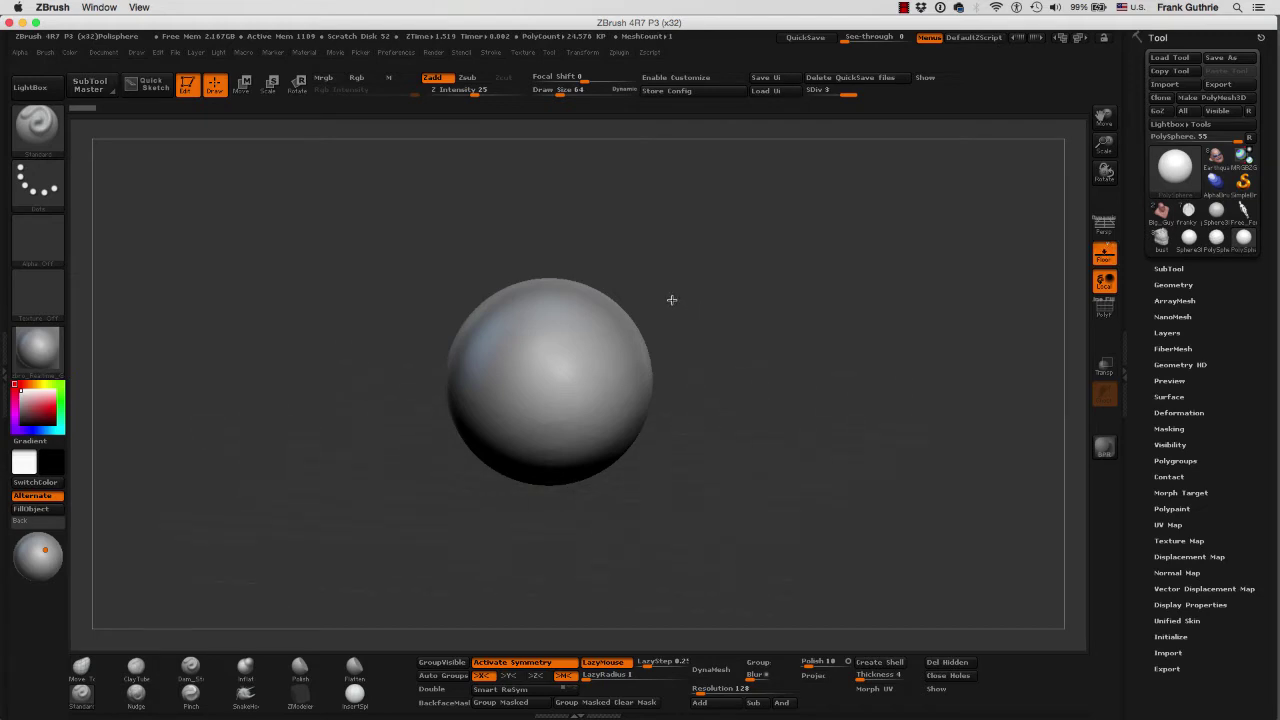
left_click(771, 267)
left_click(774, 267, "shift")
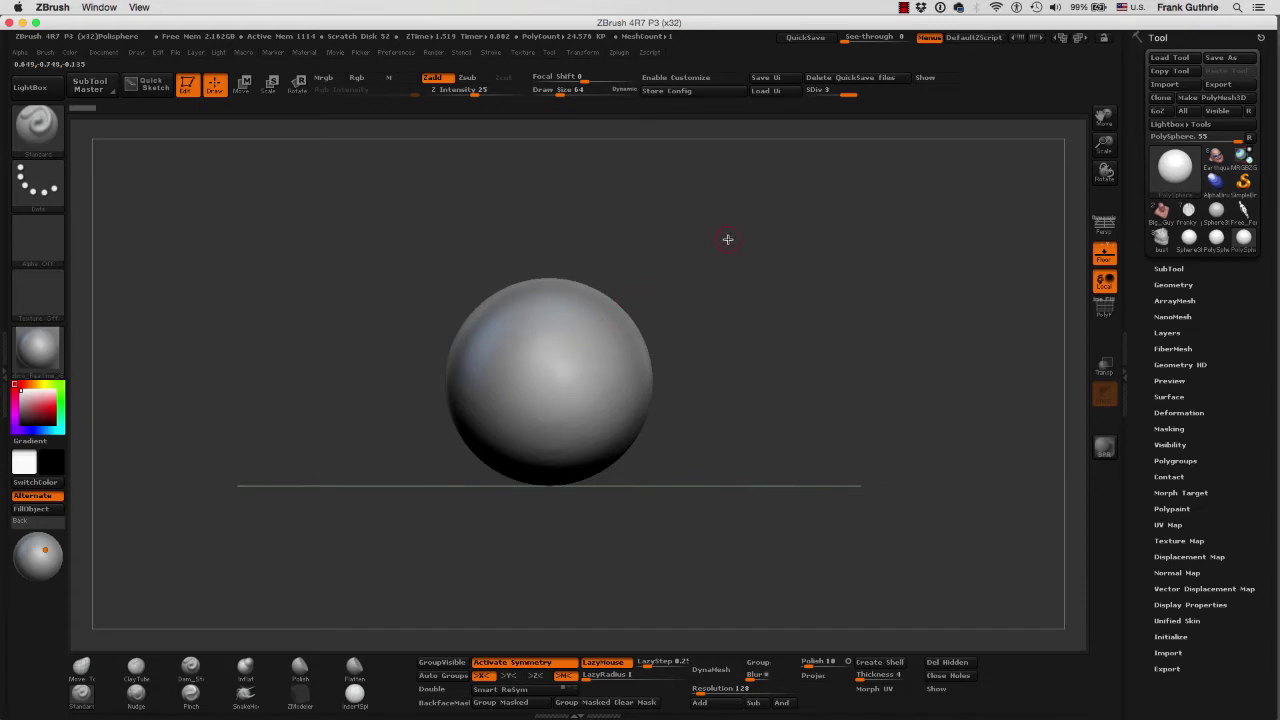
Step: Orbit around the sphere and snap the view back to a straight-on angle
left_click_drag(728, 237, 729, 245)
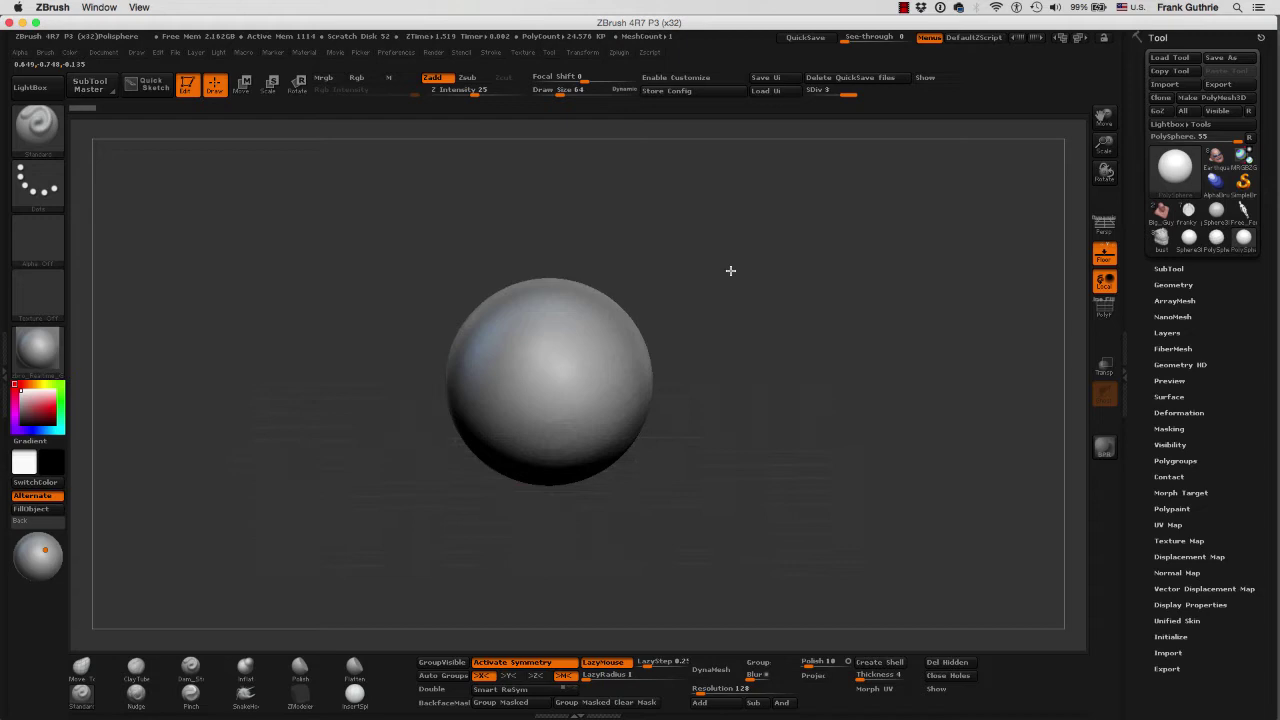
left_click(727, 245)
left_click_drag(728, 250, 727, 235)
left_click(727, 304, "shift")
left_click_drag(711, 276, 711, 270, "shift")
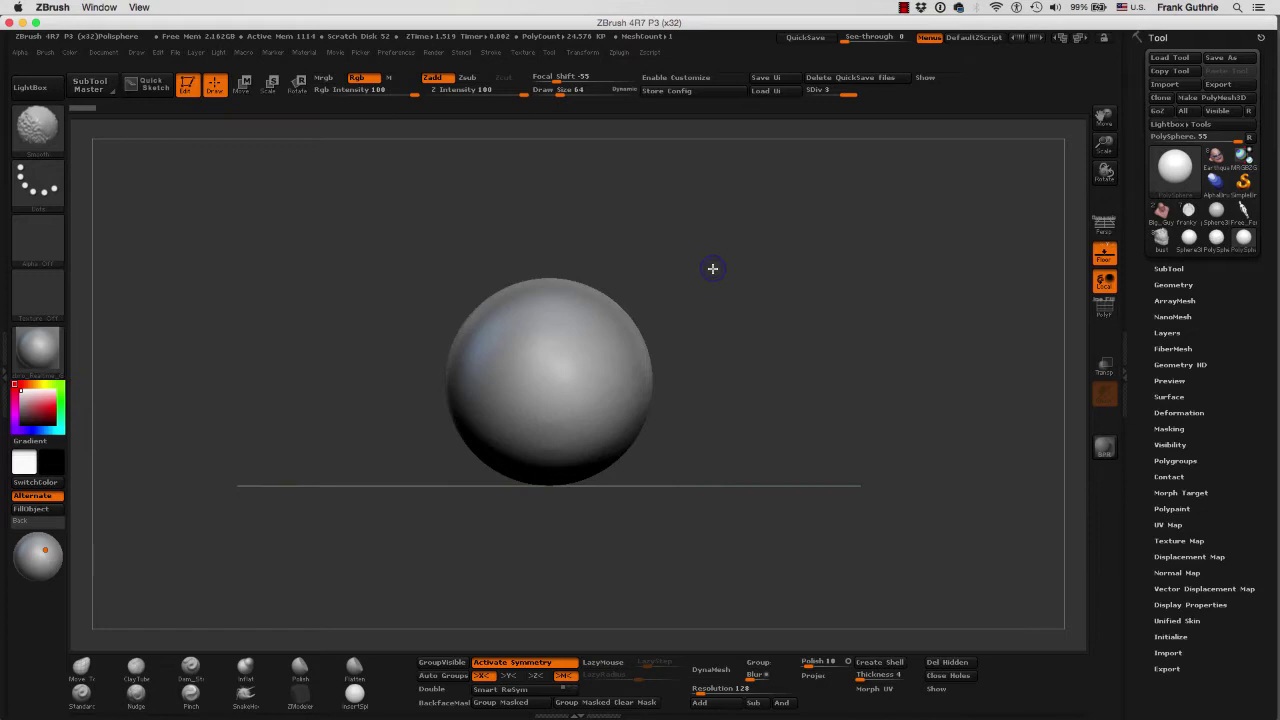
left_click(533, 474)
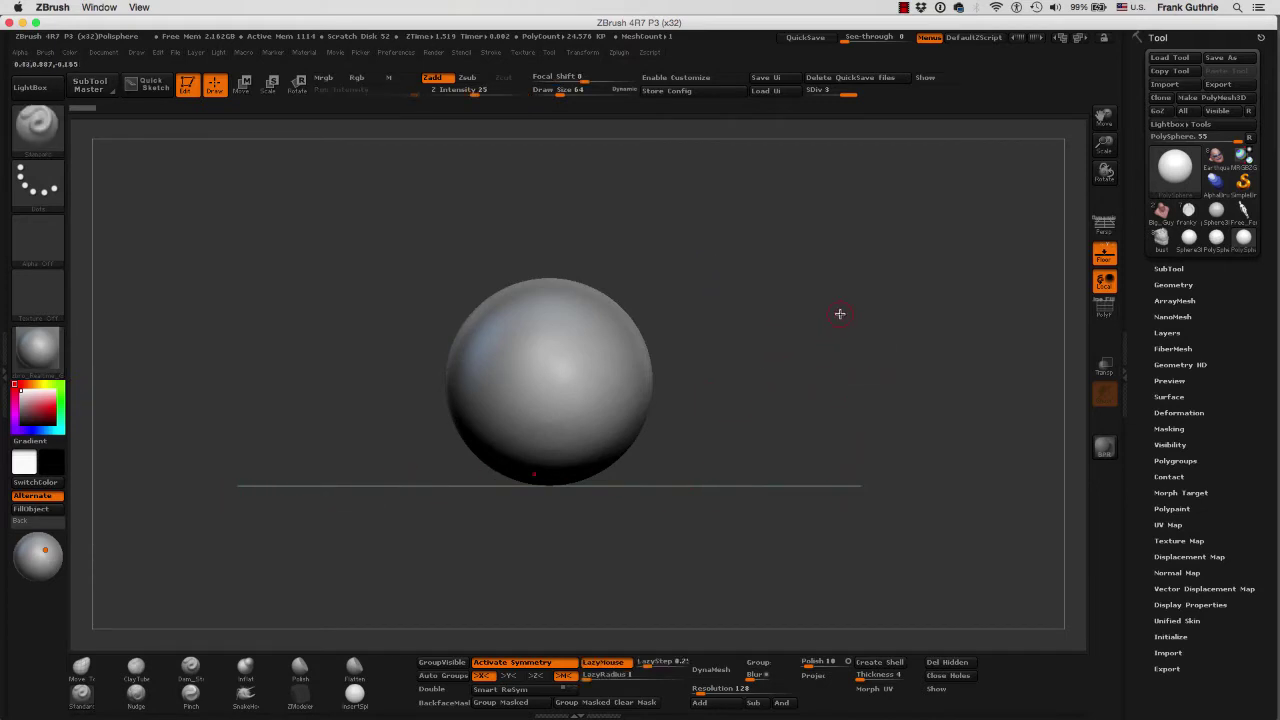
left_click_drag(829, 316, 766, 331)
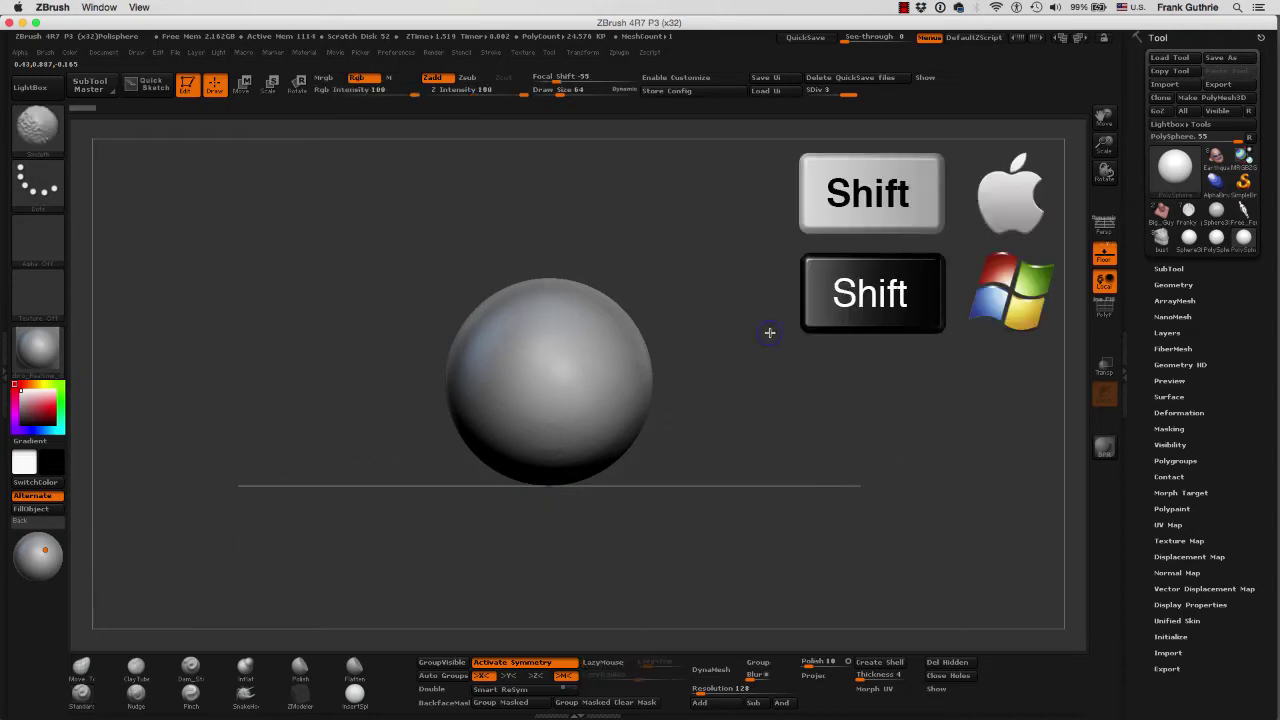
left_click(640, 355)
left_click_drag(867, 308, 756, 334)
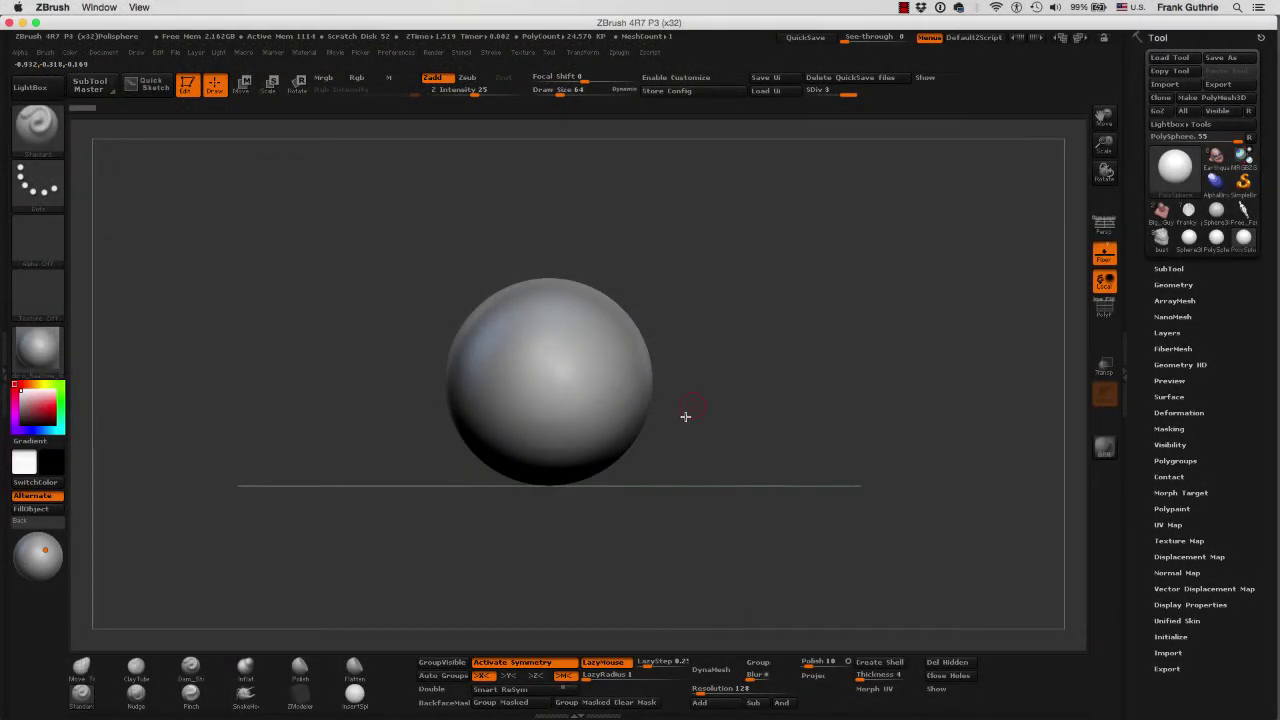
Step: Turn off LazyMouse and set up the Move Topological brush with a draw size of 279
left_click(602, 663)
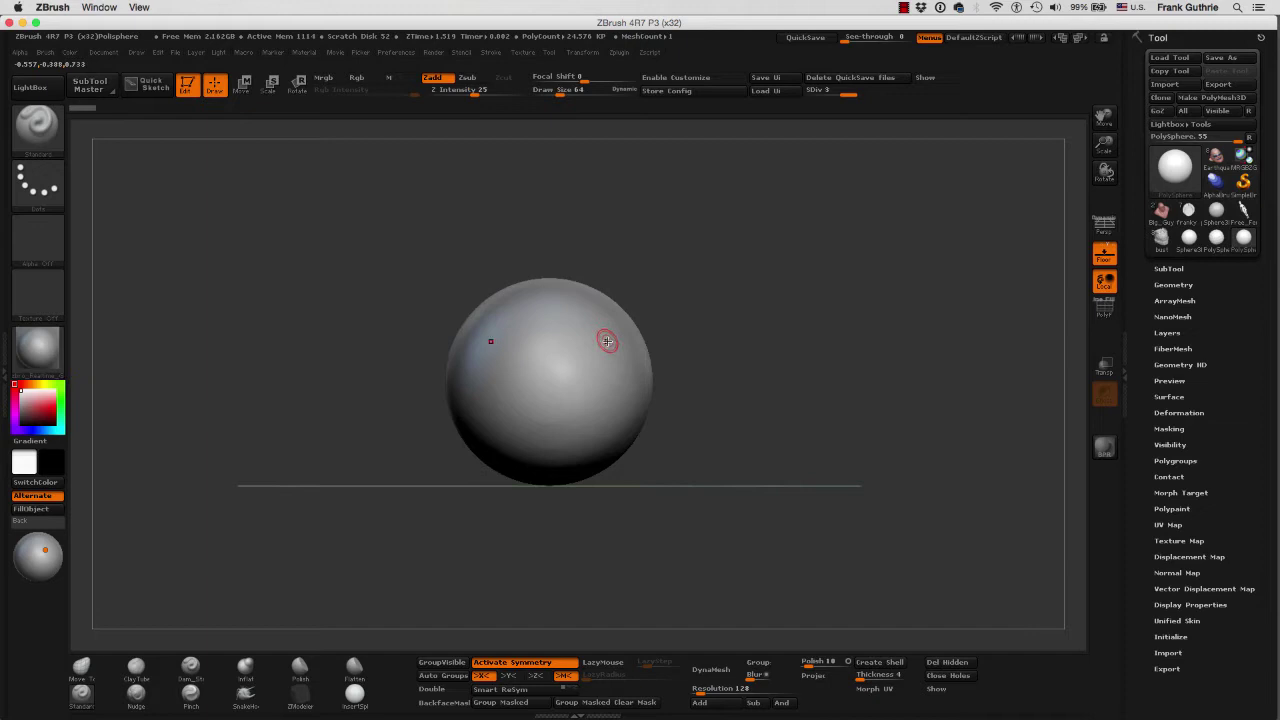
left_click(80, 670)
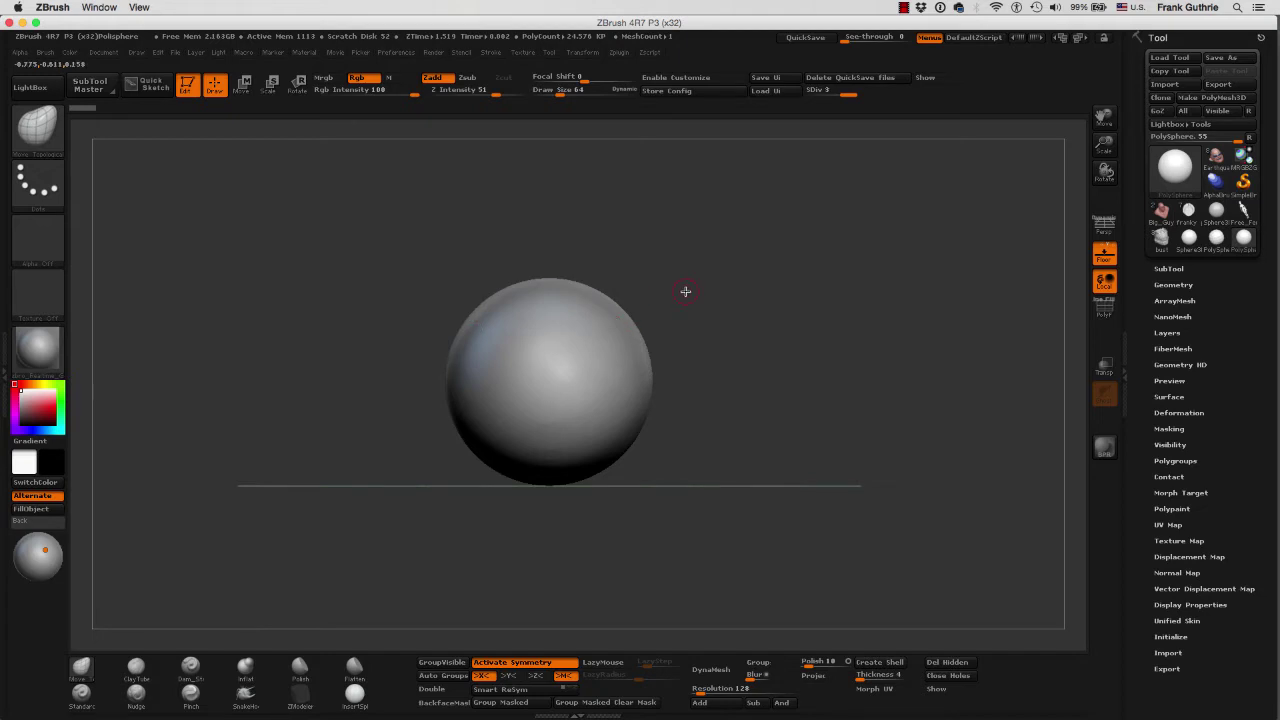
key("s")
left_click_drag(686, 290, 725, 291)
Step: Try pulling symmetrical horns from the sphere's sides and a peak along its centerline, undoing each stroke
left_click_drag(599, 333, 788, 264)
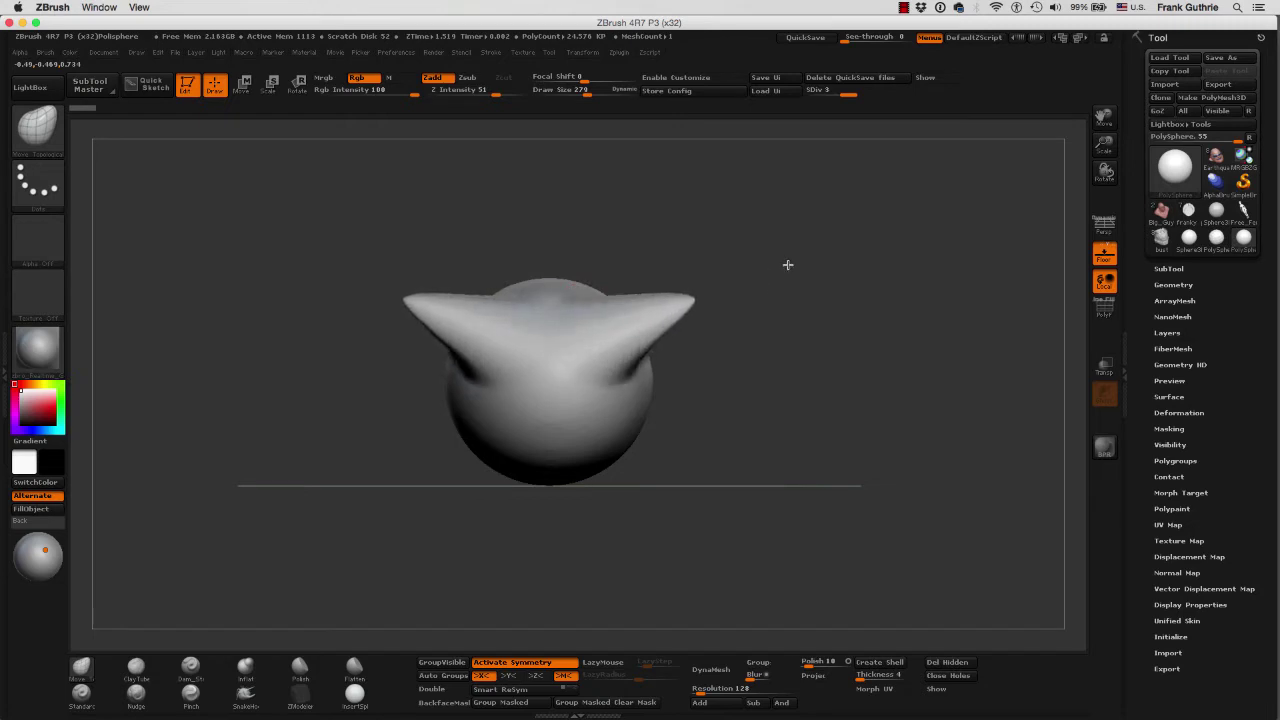
key("ctrl+z")
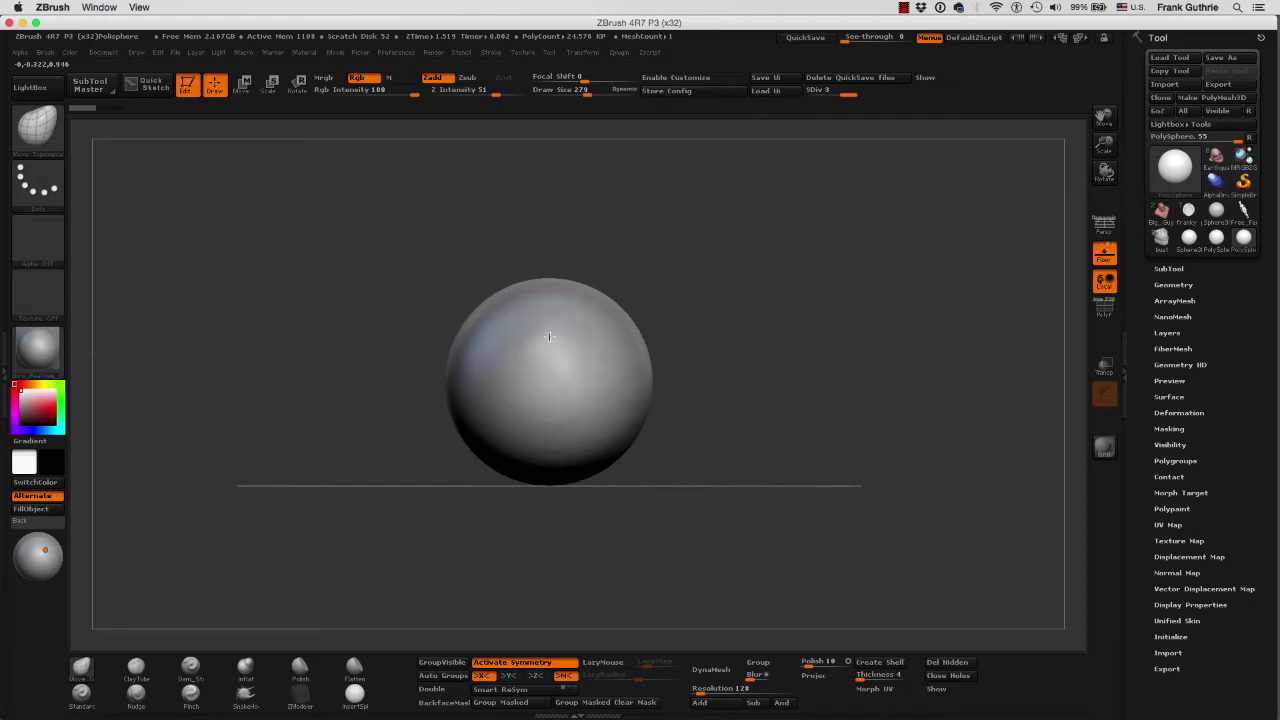
mouse_move(548, 276)
left_mouse_down()
mouse_move(550, 340)
mouse_move(550, 293)
left_mouse_up()
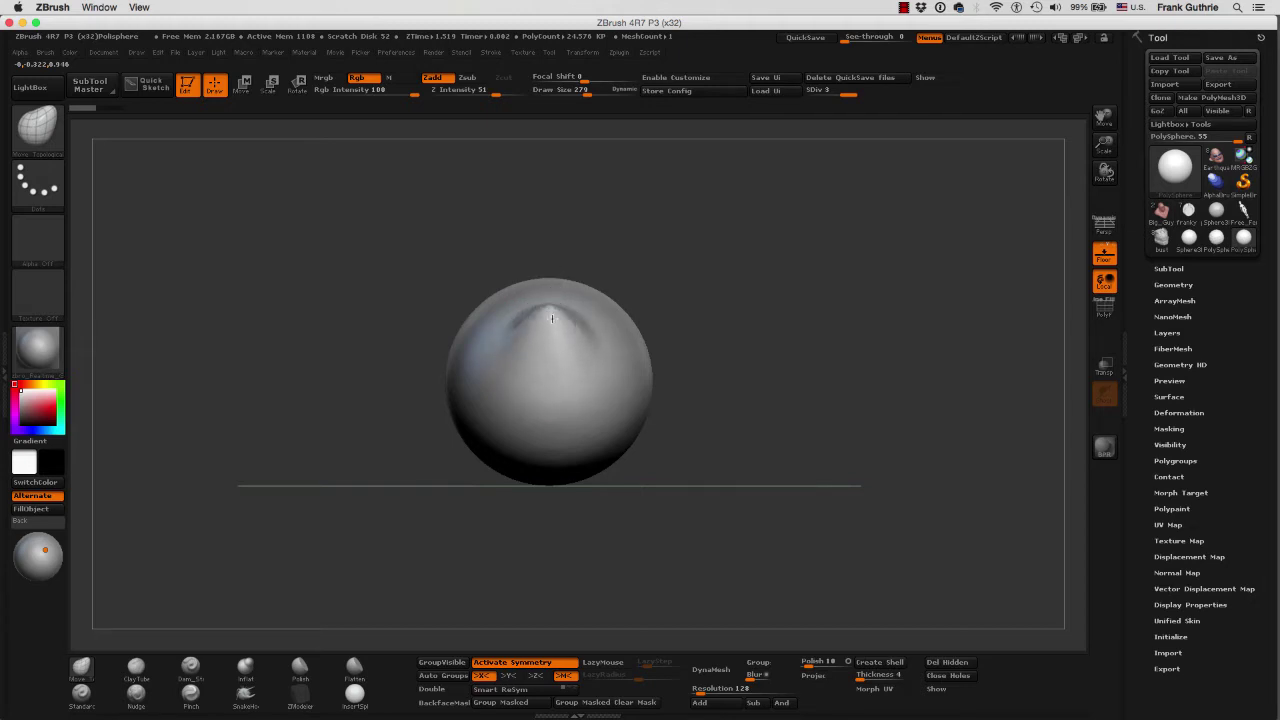
key("ctrl+z")
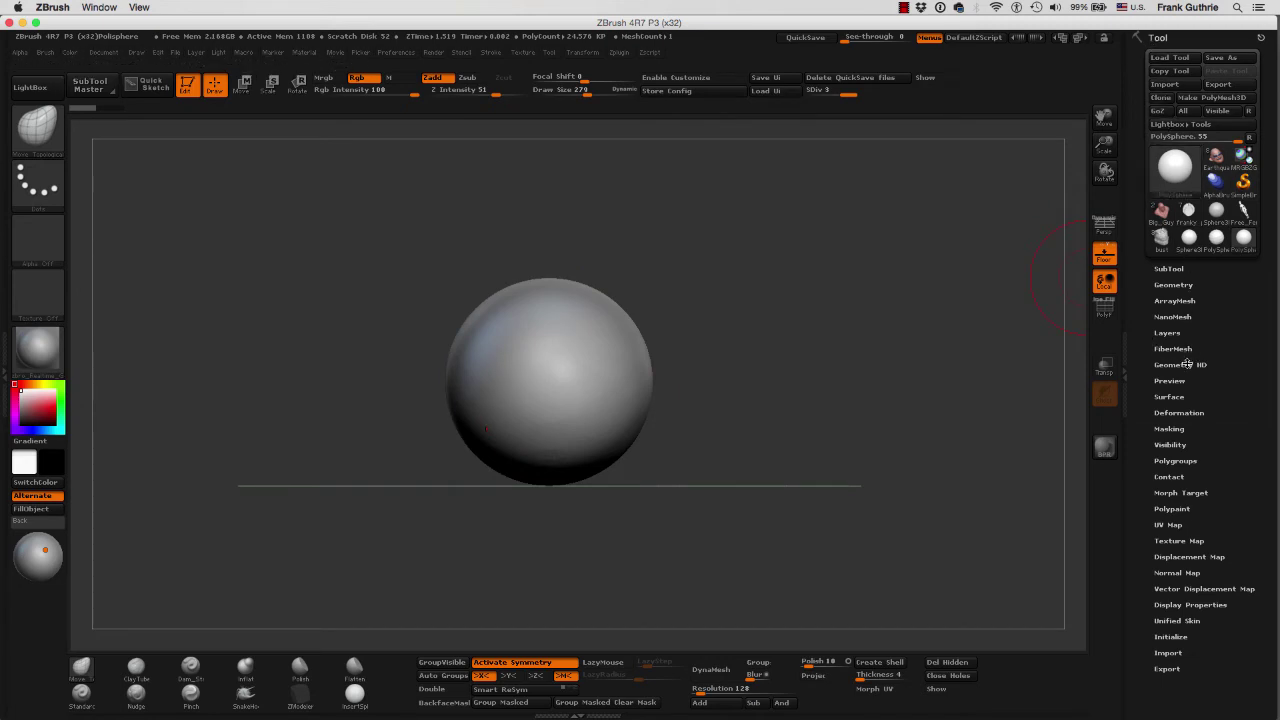
Step: Convert the sphere to a DynaMesh at resolution 128 without freezing its subdivision levels
left_click(1180, 285)
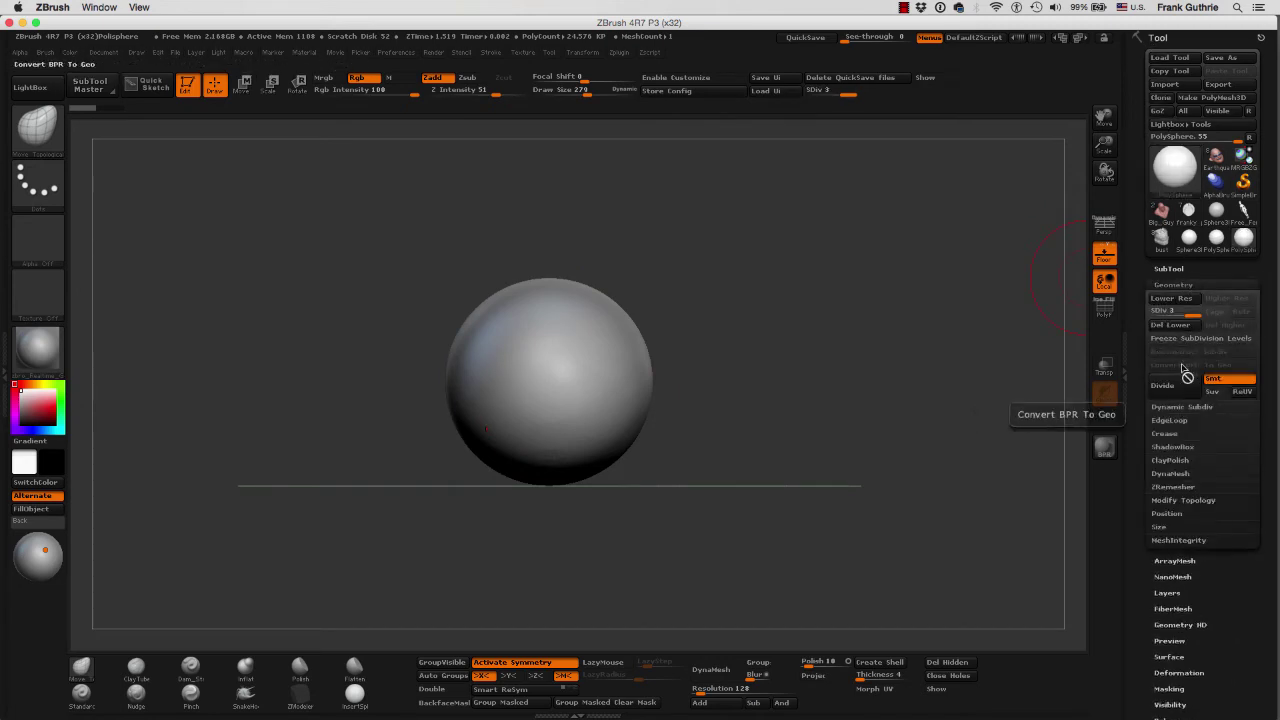
left_click(1172, 473)
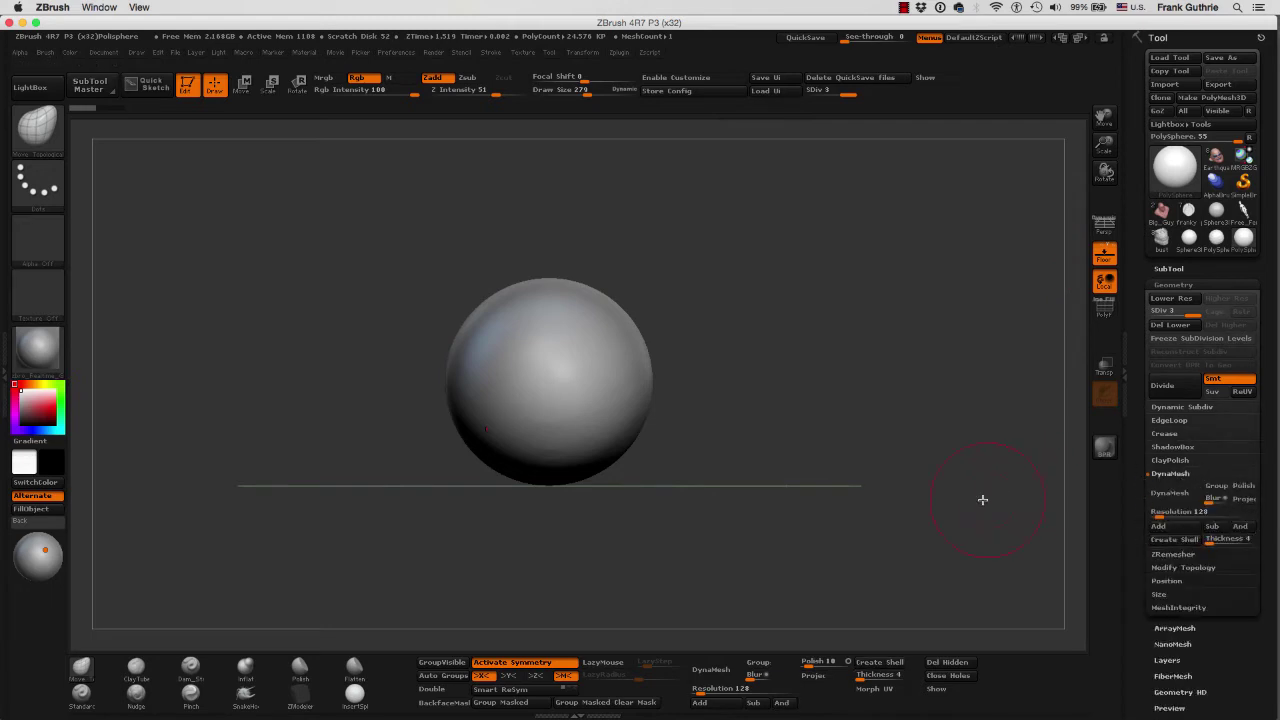
left_click(720, 671)
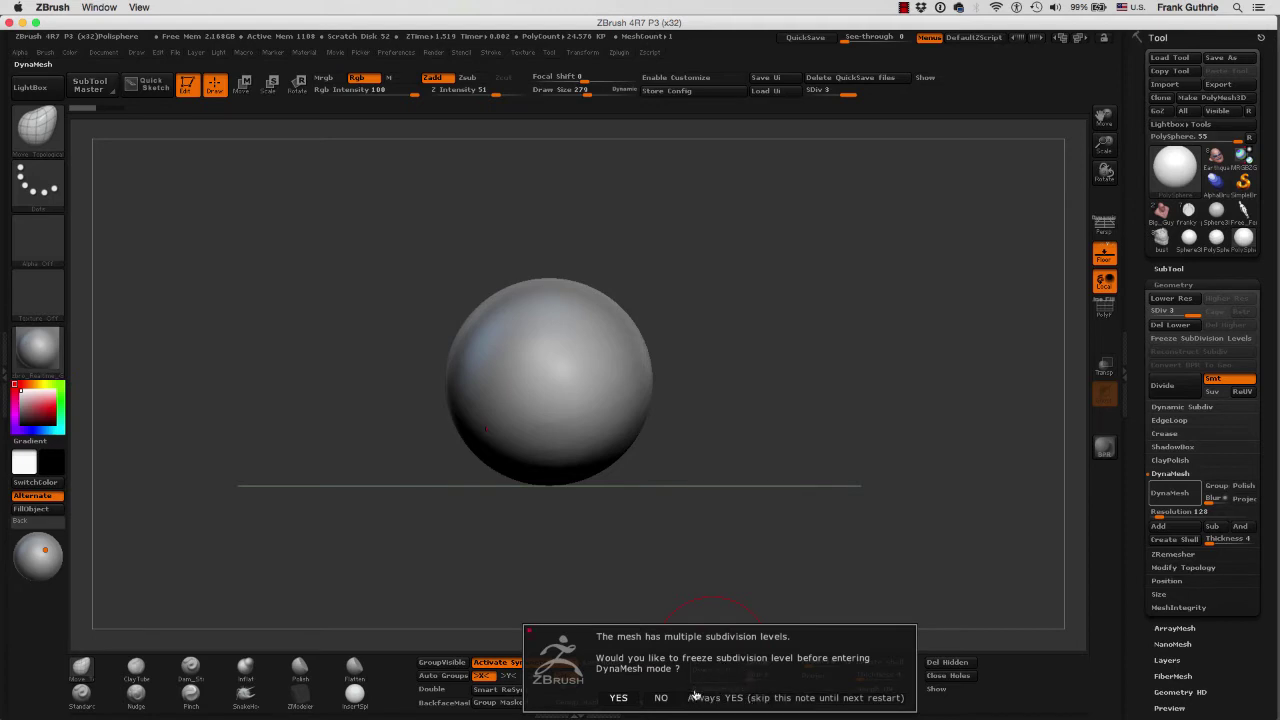
left_click(661, 699)
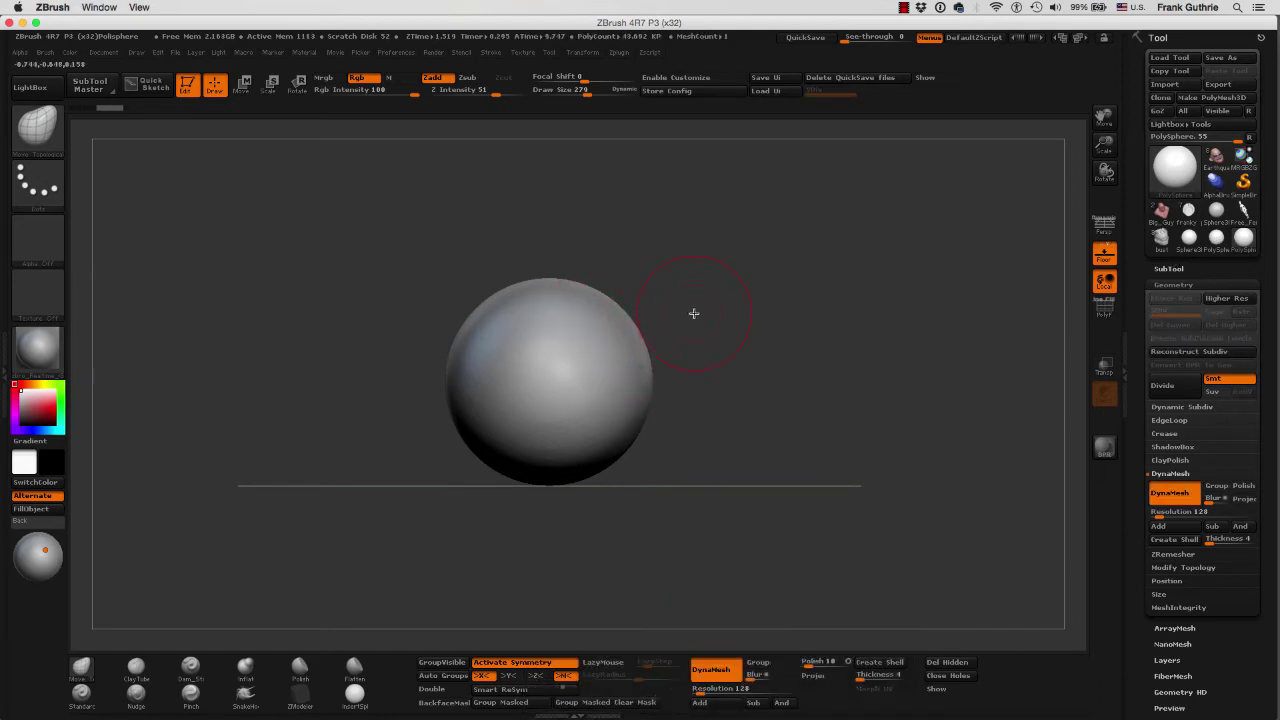
Step: Frame the sphere and temporarily display its polyframe to inspect the DynaMesh topology
key("f")
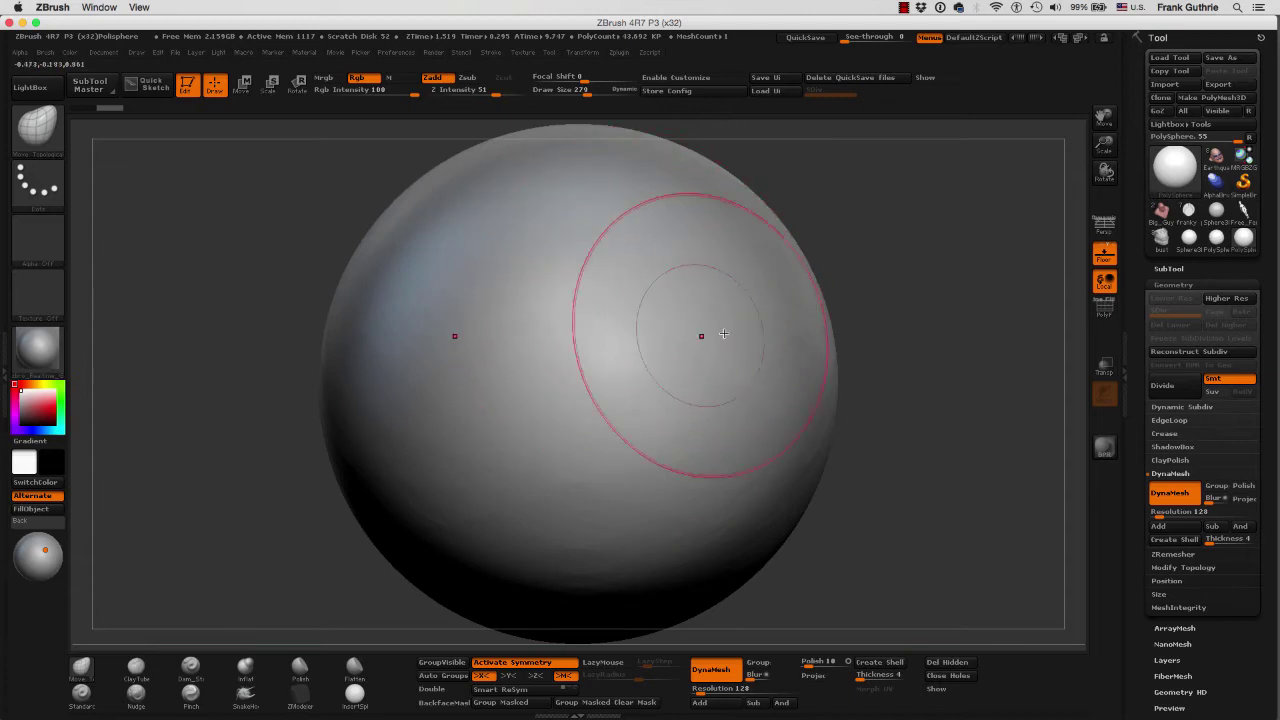
left_click(1104, 312)
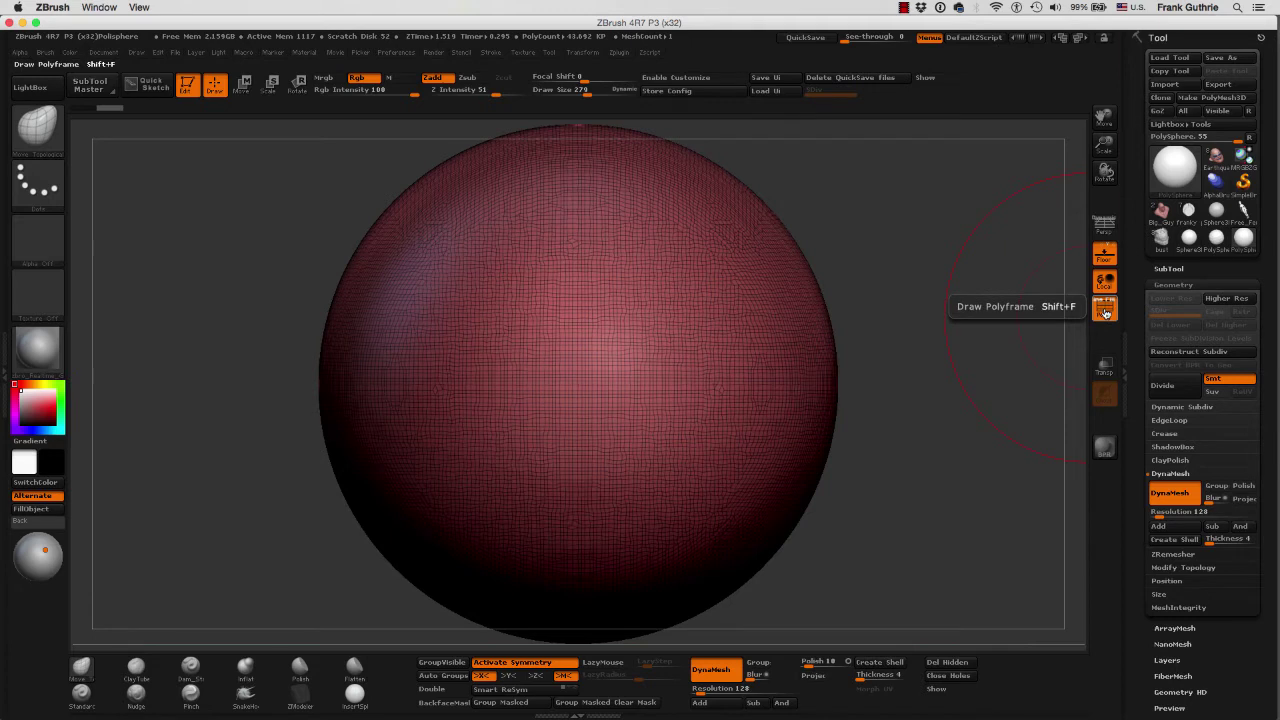
left_click(1104, 312)
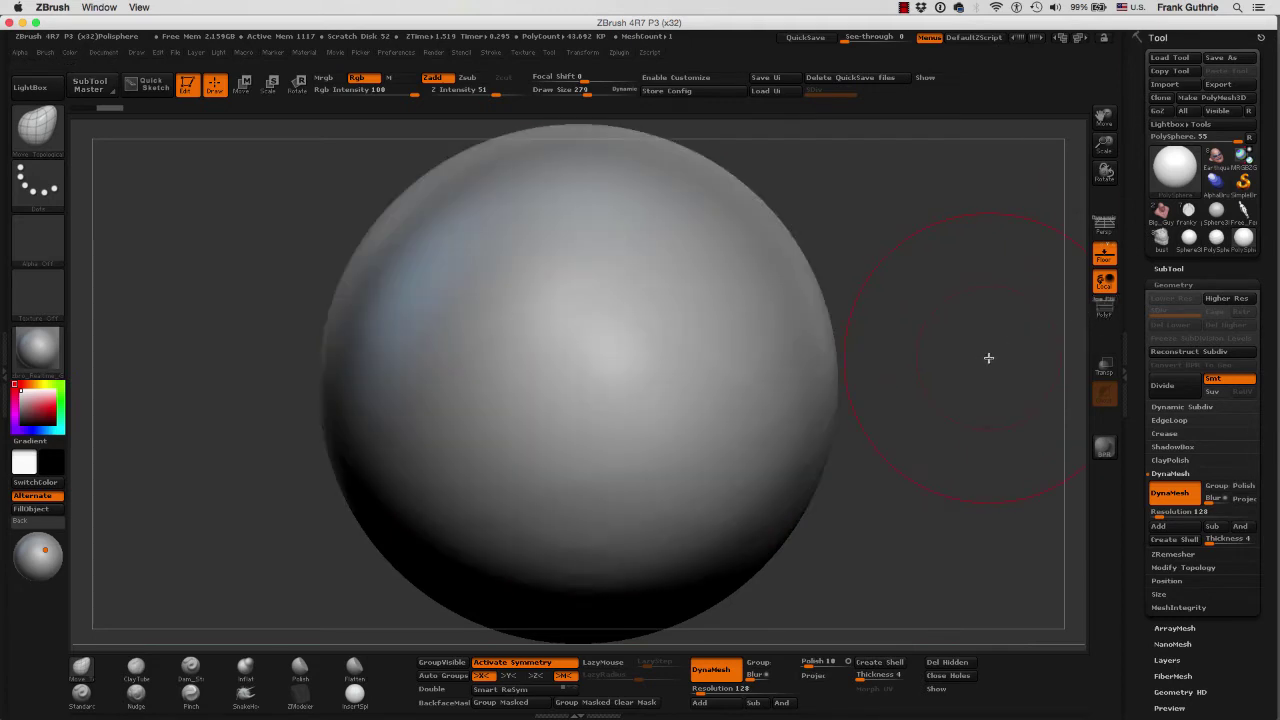
left_click_drag(989, 361, 951, 334, "alt")
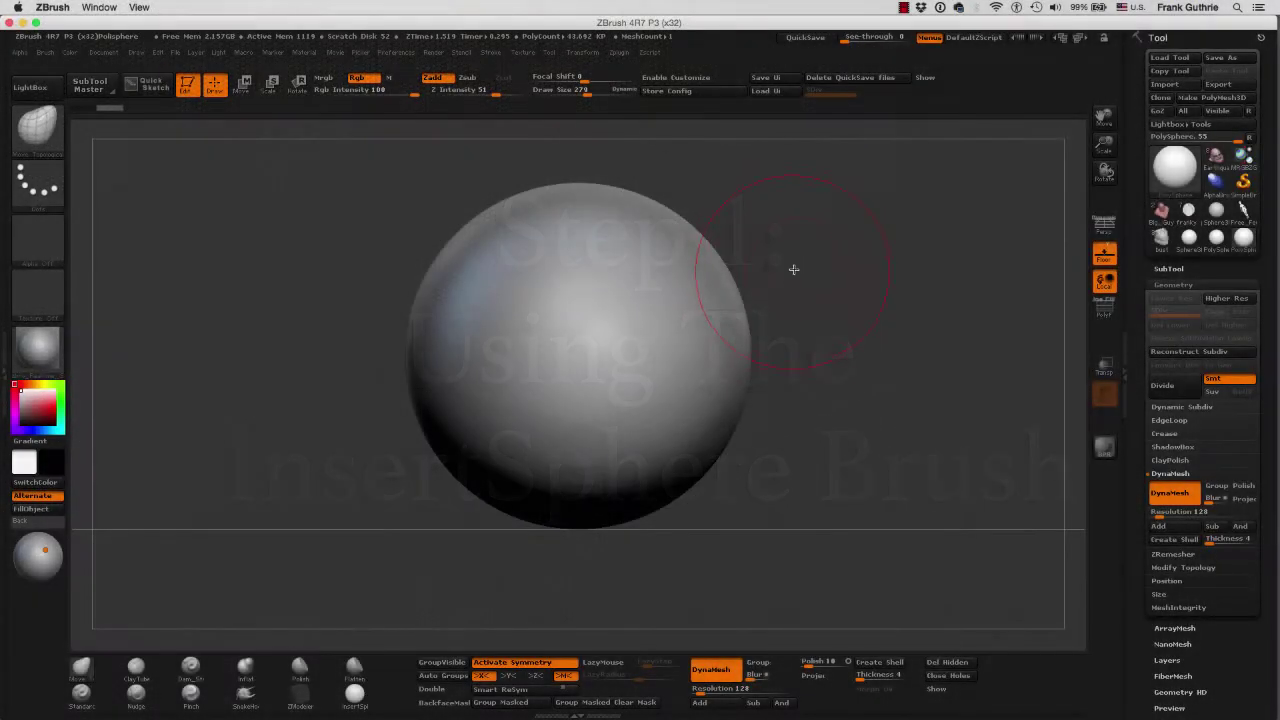
Step: Look through the brush palette for the InsertSphere brush, narrowing it to names starting with I
left_click_drag(800, 296, 798, 273)
left_click(38, 141)
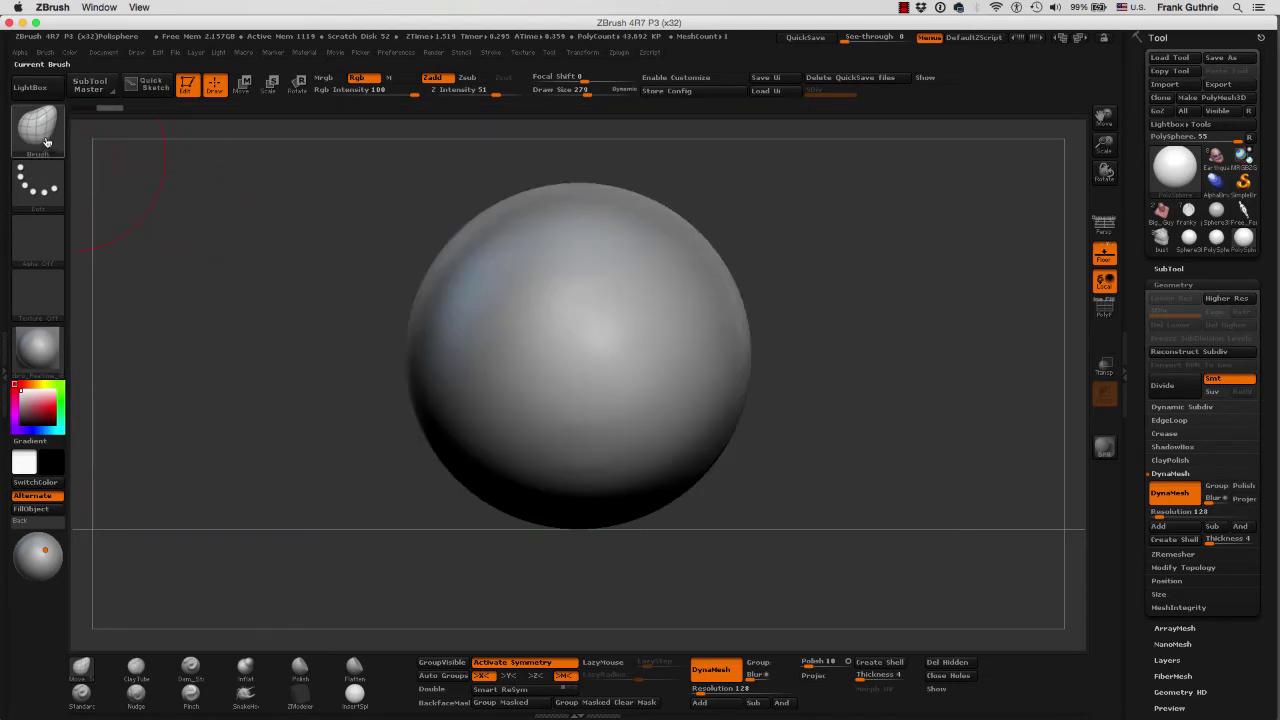
left_click(45, 142)
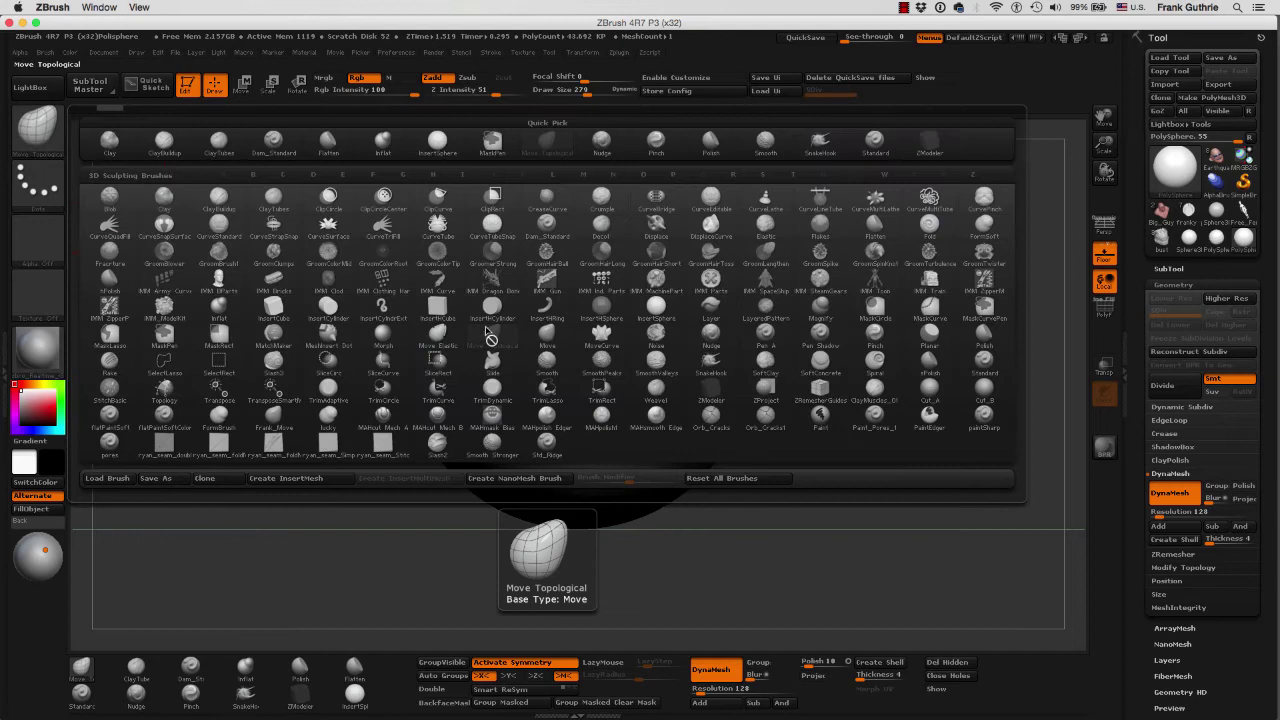
key("i")
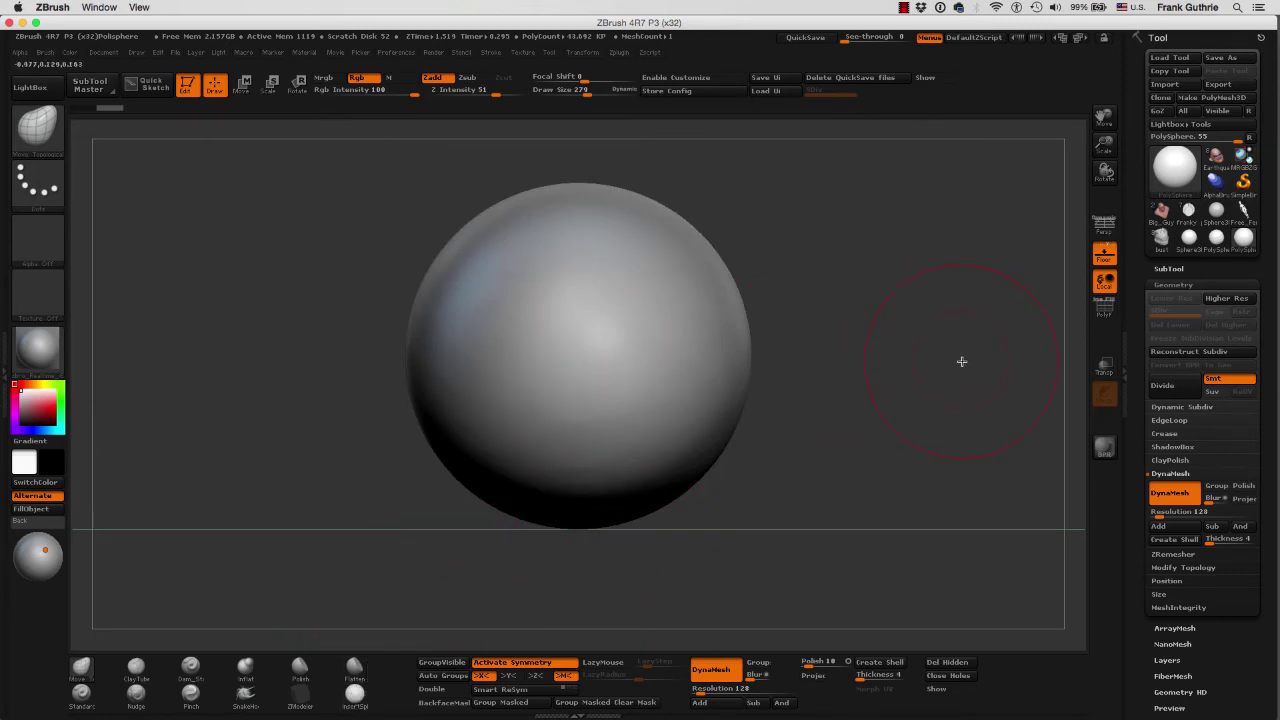
left_click_drag(912, 379, 839, 357, "alt")
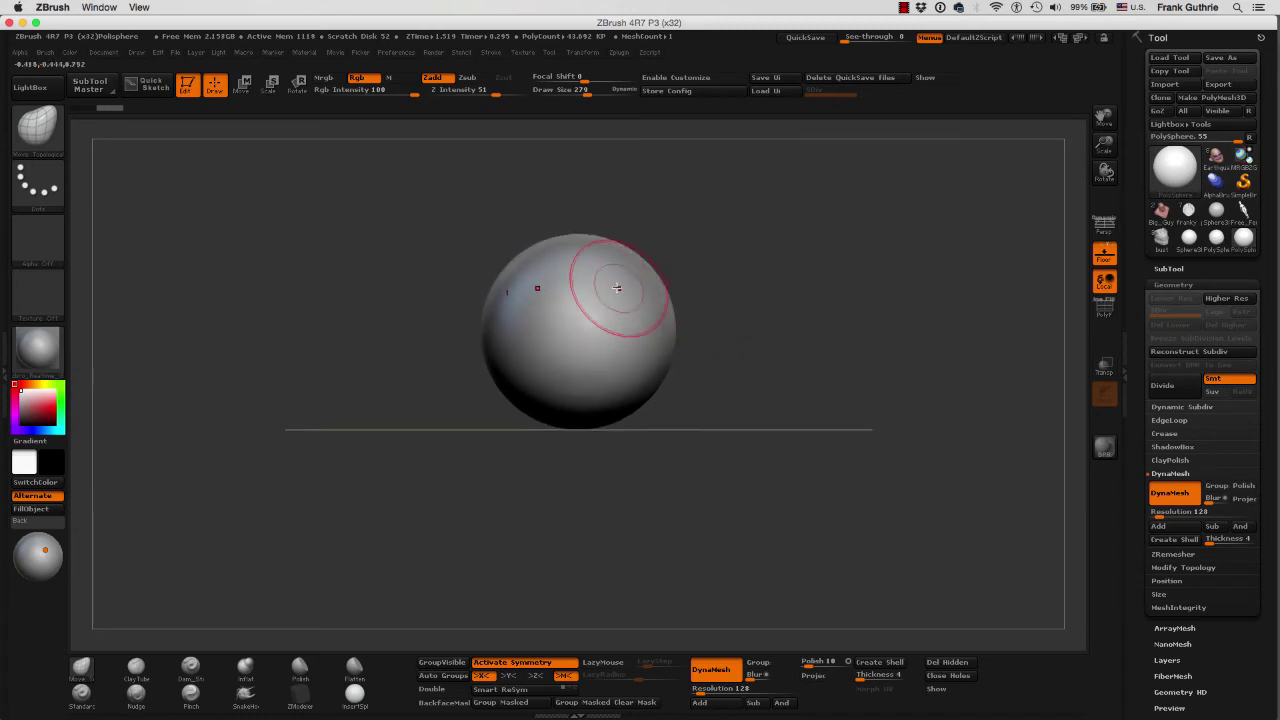
Step: Insert a sphere onto the upper front of the DynaMesh sphere along its centerline with the InsertSphere brush
left_click(355, 699)
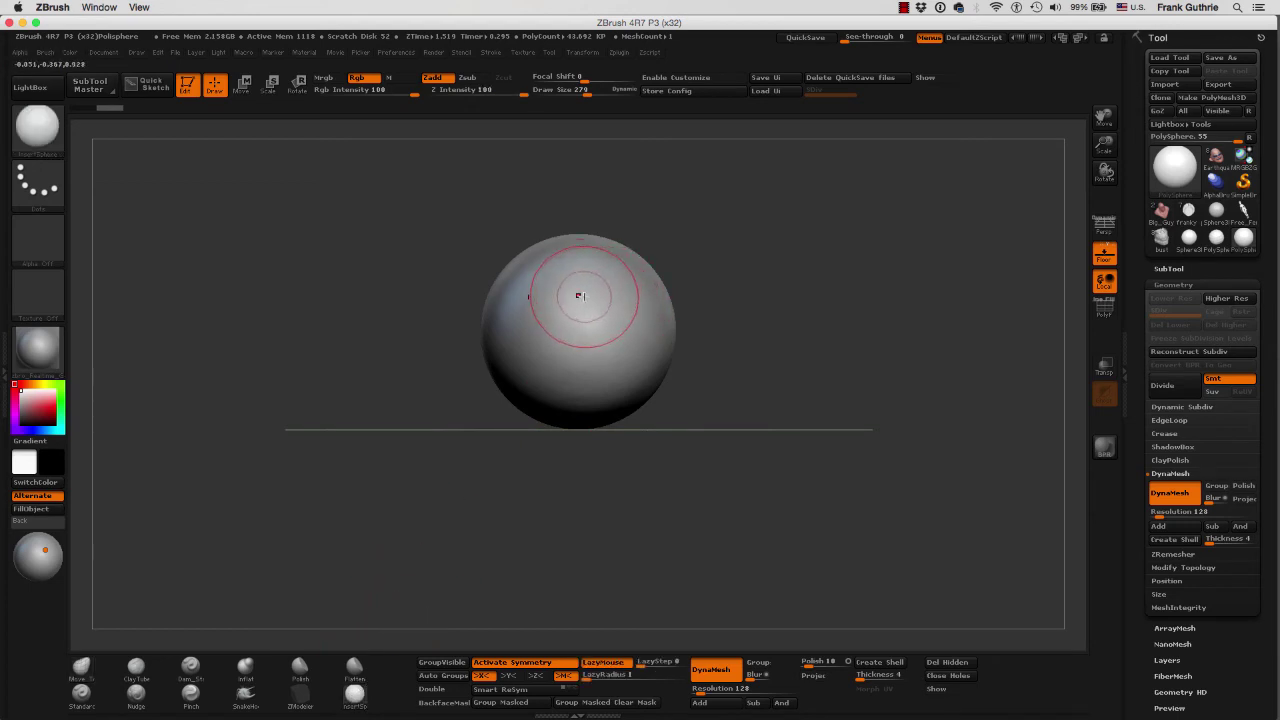
left_click_drag(578, 296, 610, 224)
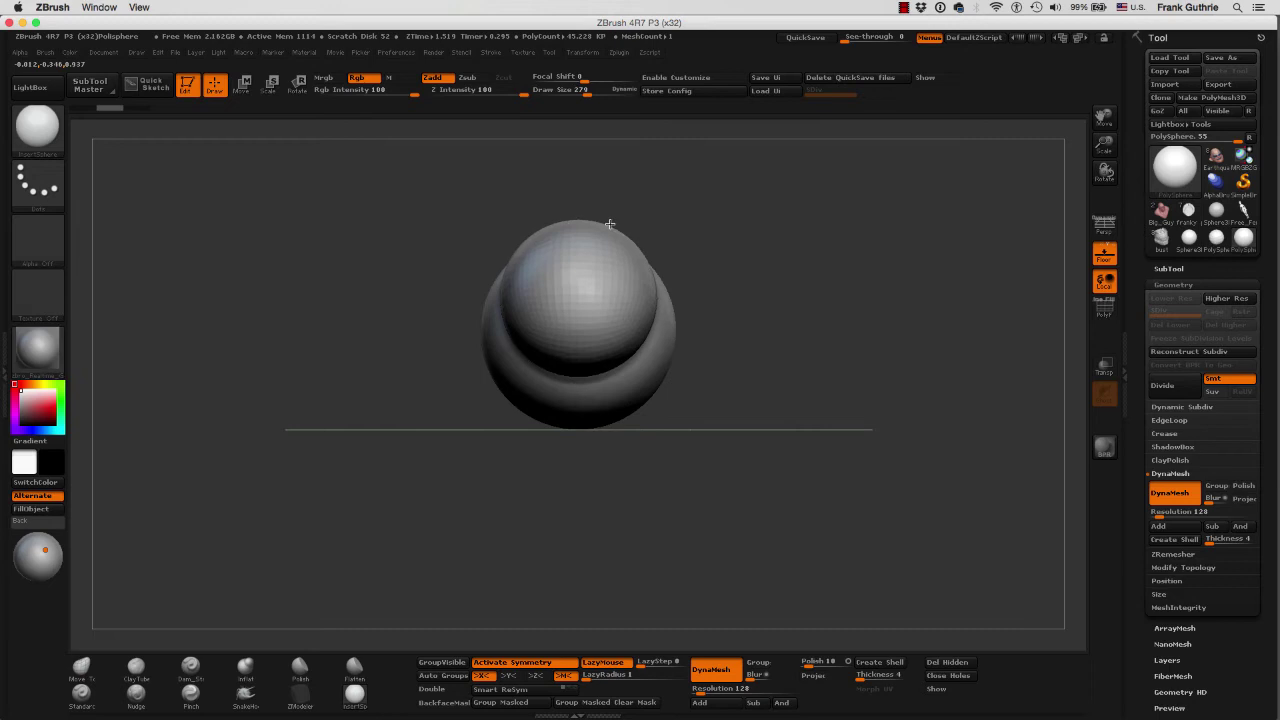
left_click_drag(610, 224, 763, 231)
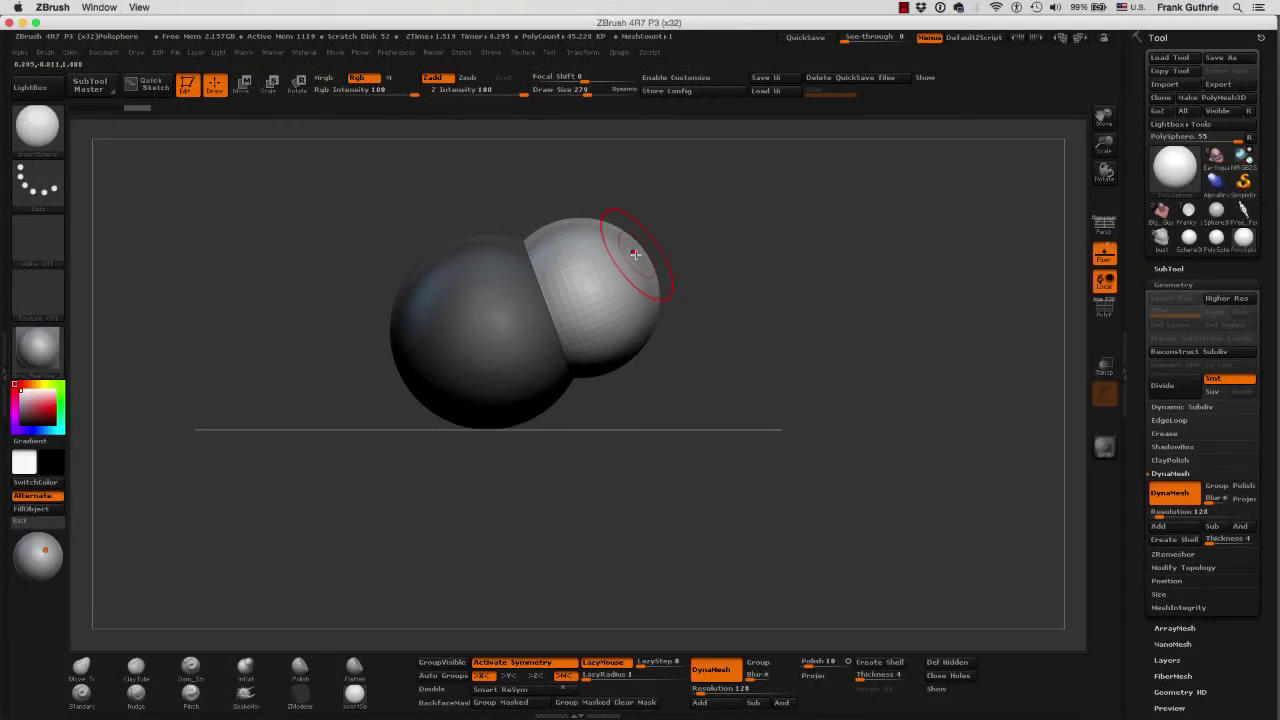
Step: Stretch the inserted sphere outward into a rounded capsule using the Move Topological brush at draw size 699
left_click(82, 667)
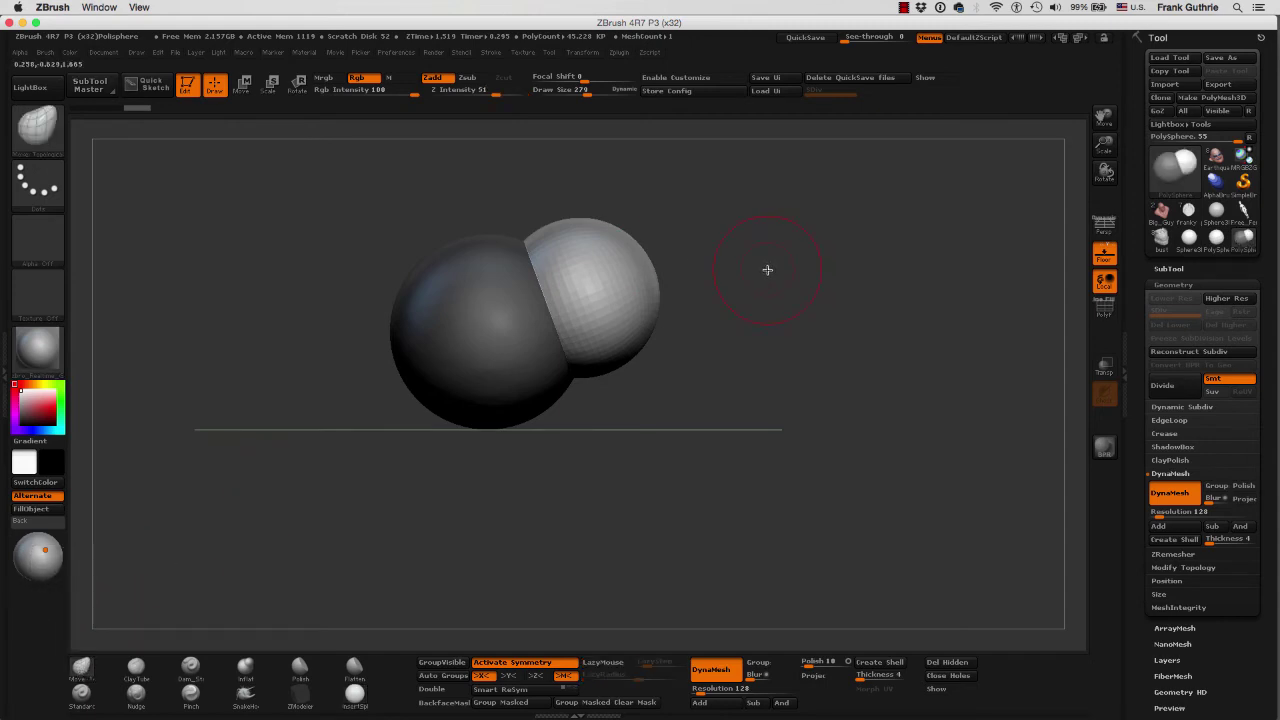
key("s")
left_click_drag(767, 269, 796, 270)
mouse_move(729, 246)
left_mouse_down()
mouse_move(690, 243)
mouse_move(751, 246)
left_mouse_up()
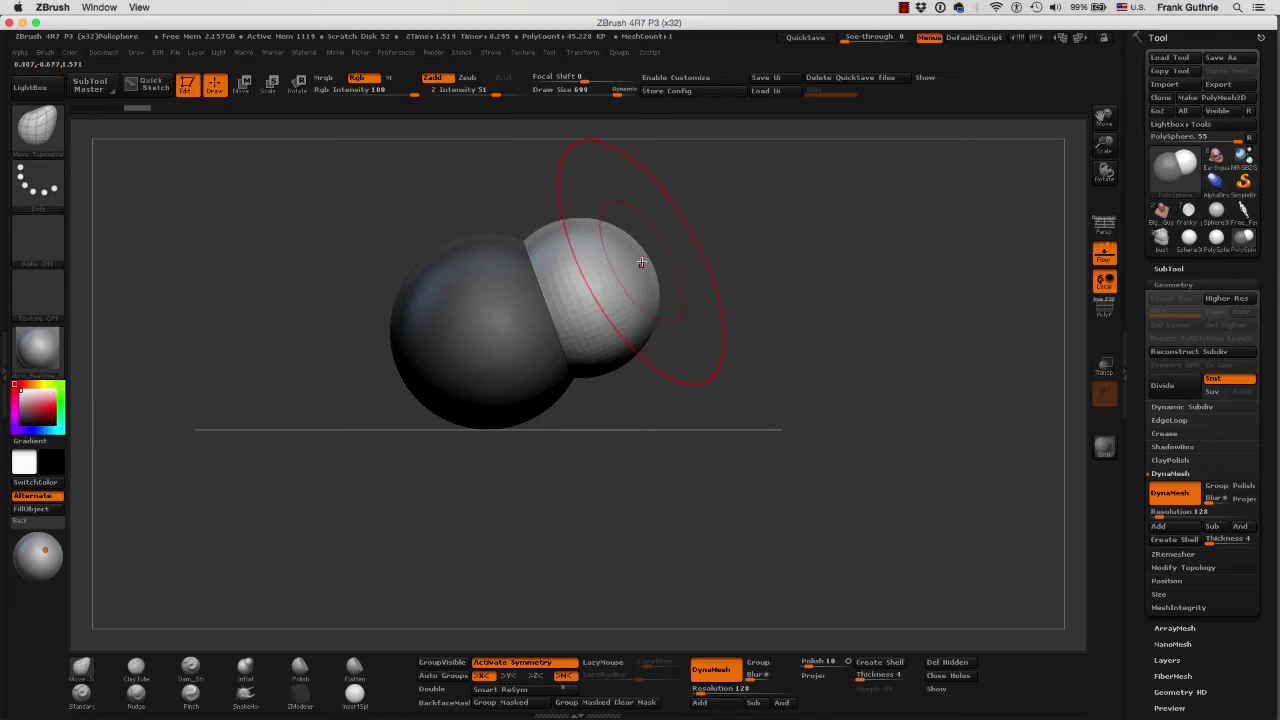
mouse_move(643, 262)
left_mouse_down()
mouse_move(723, 294)
mouse_move(726, 318)
left_mouse_up()
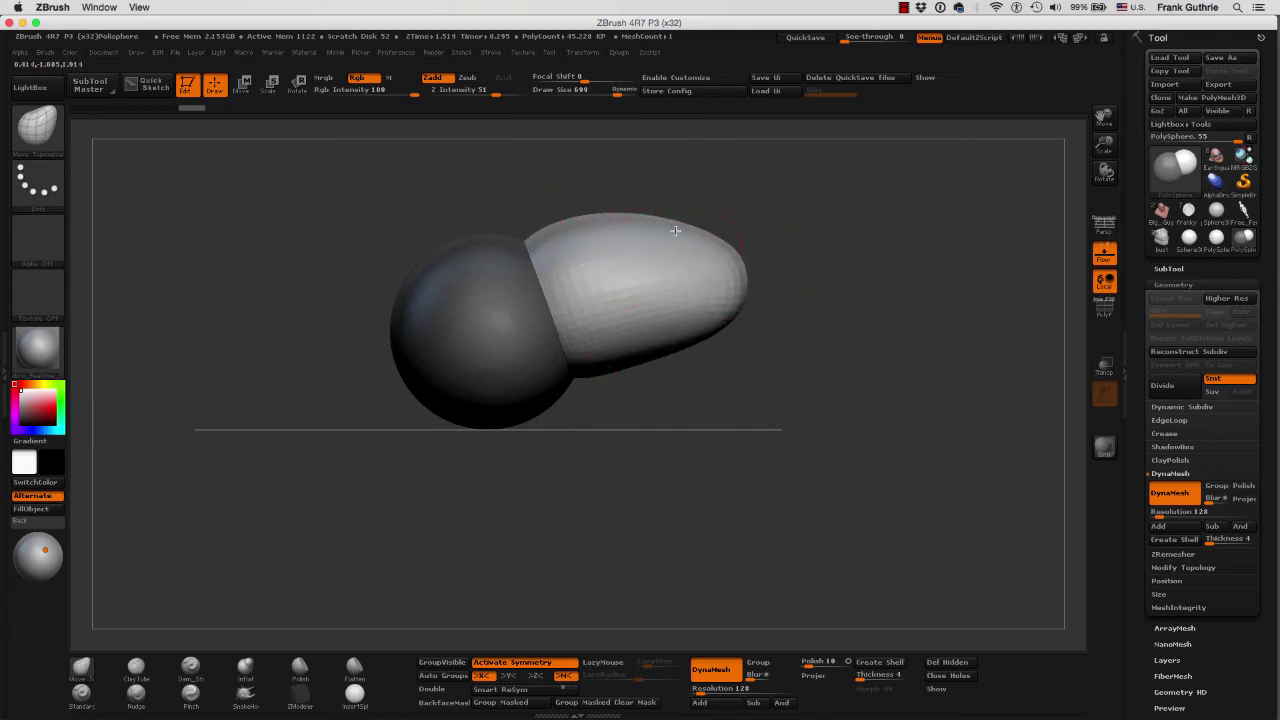
left_click_drag(682, 227, 706, 214)
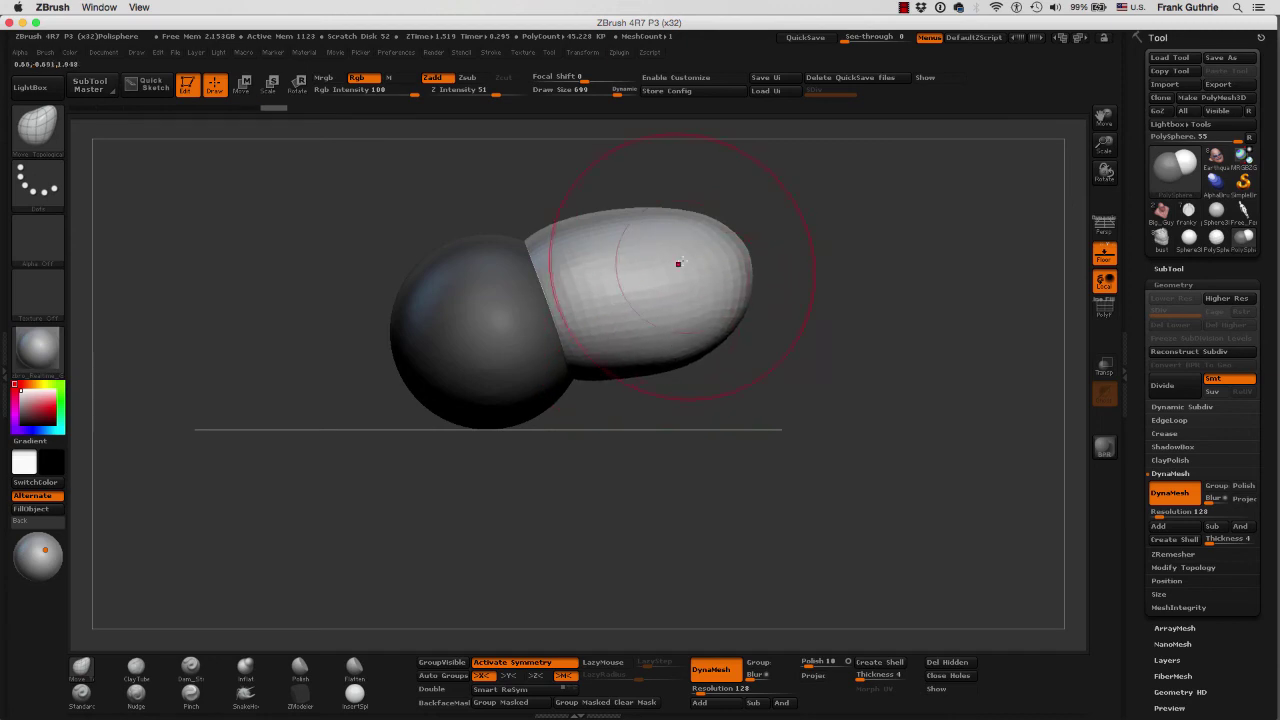
left_click_drag(722, 298, 754, 310)
Step: Pull the inserted form's outer end farther out along the centerline into a tapered tip
left_click_drag(860, 246, 745, 252)
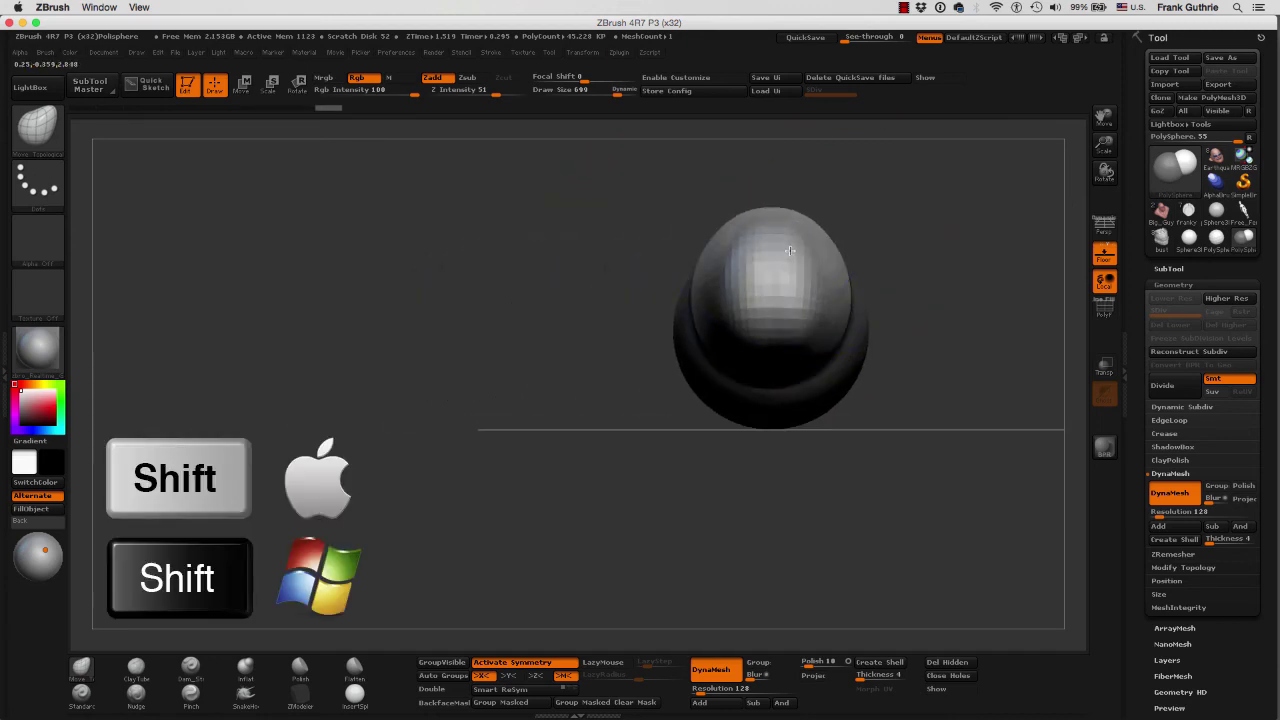
left_click_drag(856, 200, 861, 347)
left_click_drag(780, 348, 783, 395)
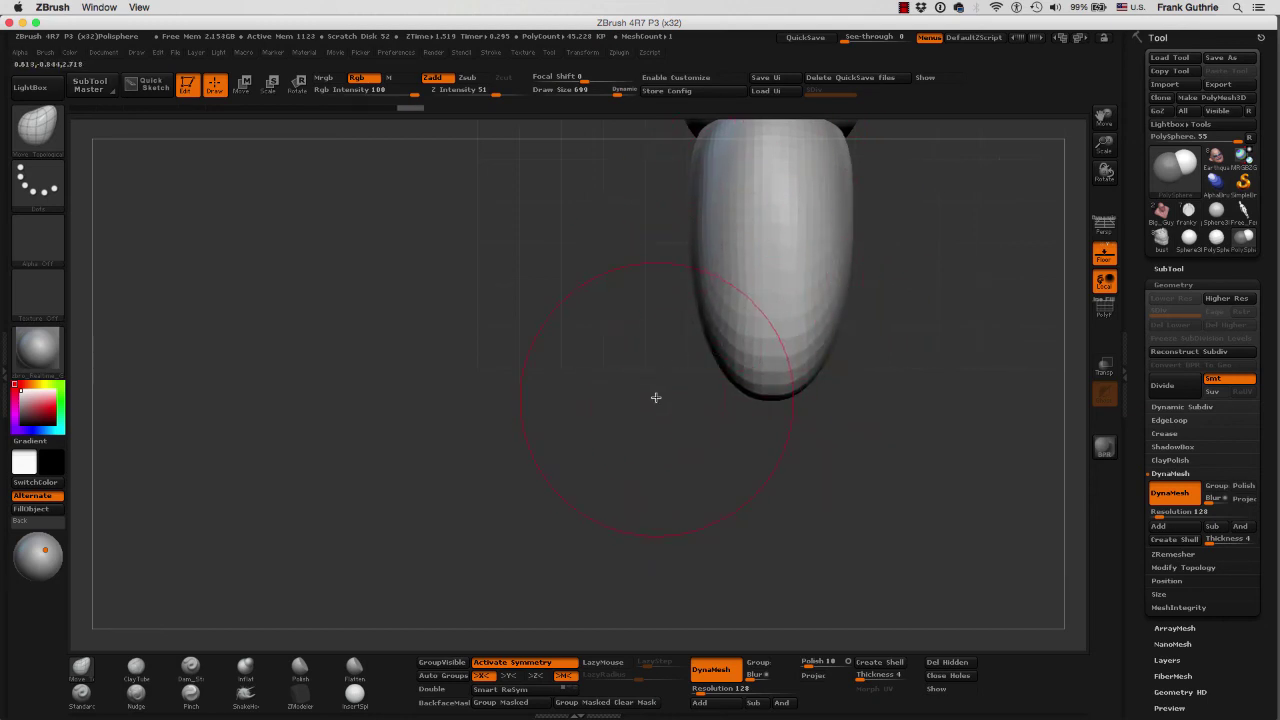
Step: Frame the model and examine the stretched form from straight front, side and top views
mouse_move(631, 391)
left_mouse_down()
mouse_move(631, 301)
mouse_move(677, 266)
left_mouse_up()
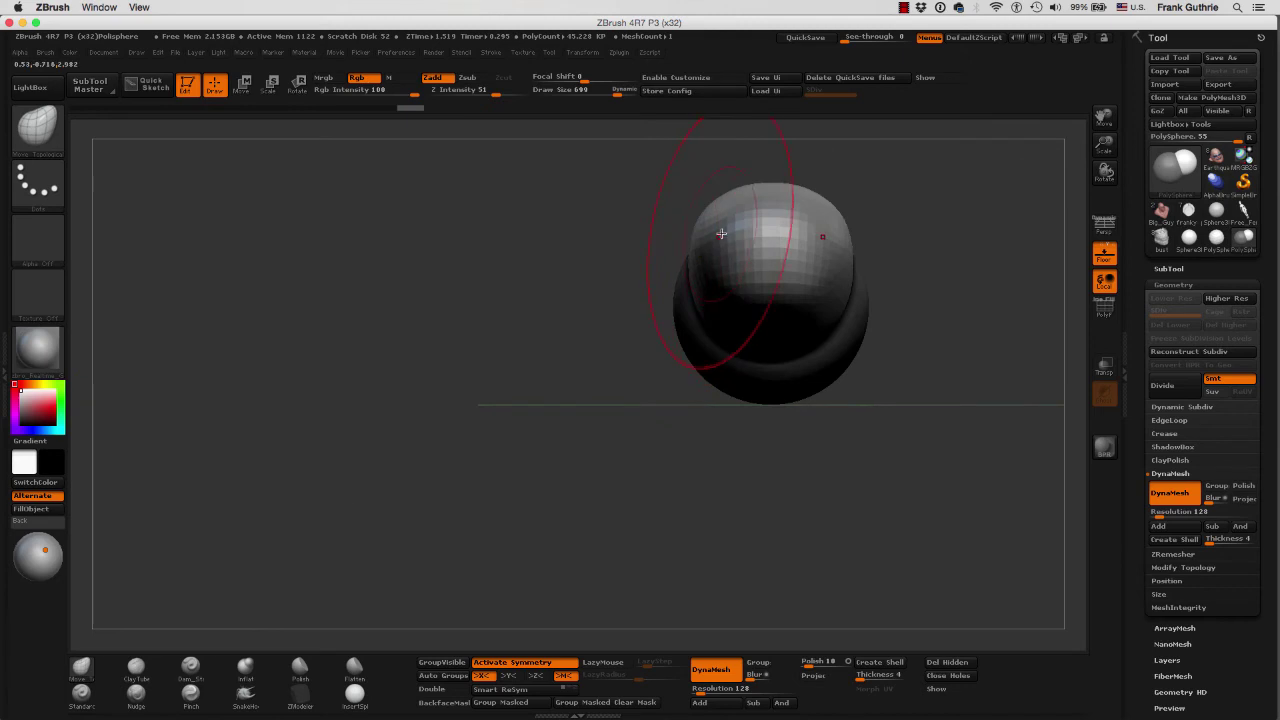
key("f")
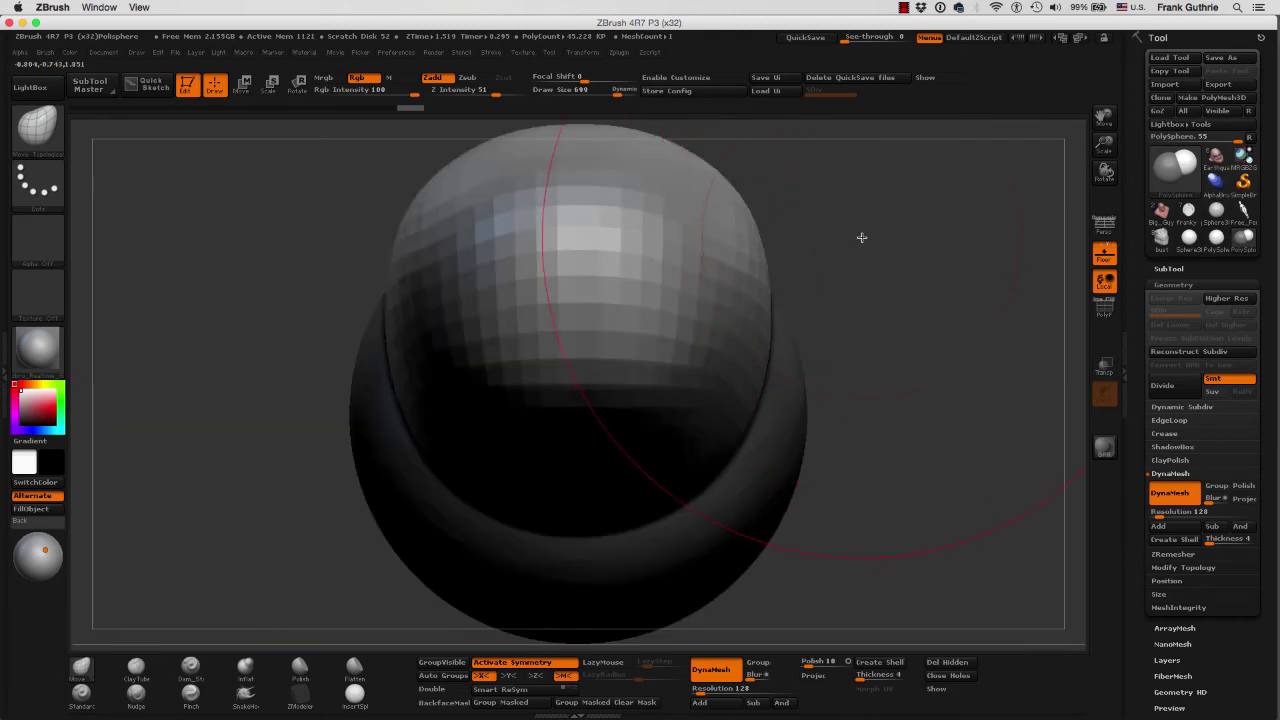
mouse_move(862, 237)
left_mouse_down("alt")
mouse_move(772, 231)
mouse_move(688, 257)
mouse_move(686, 277)
mouse_move(743, 276)
left_mouse_up("alt")
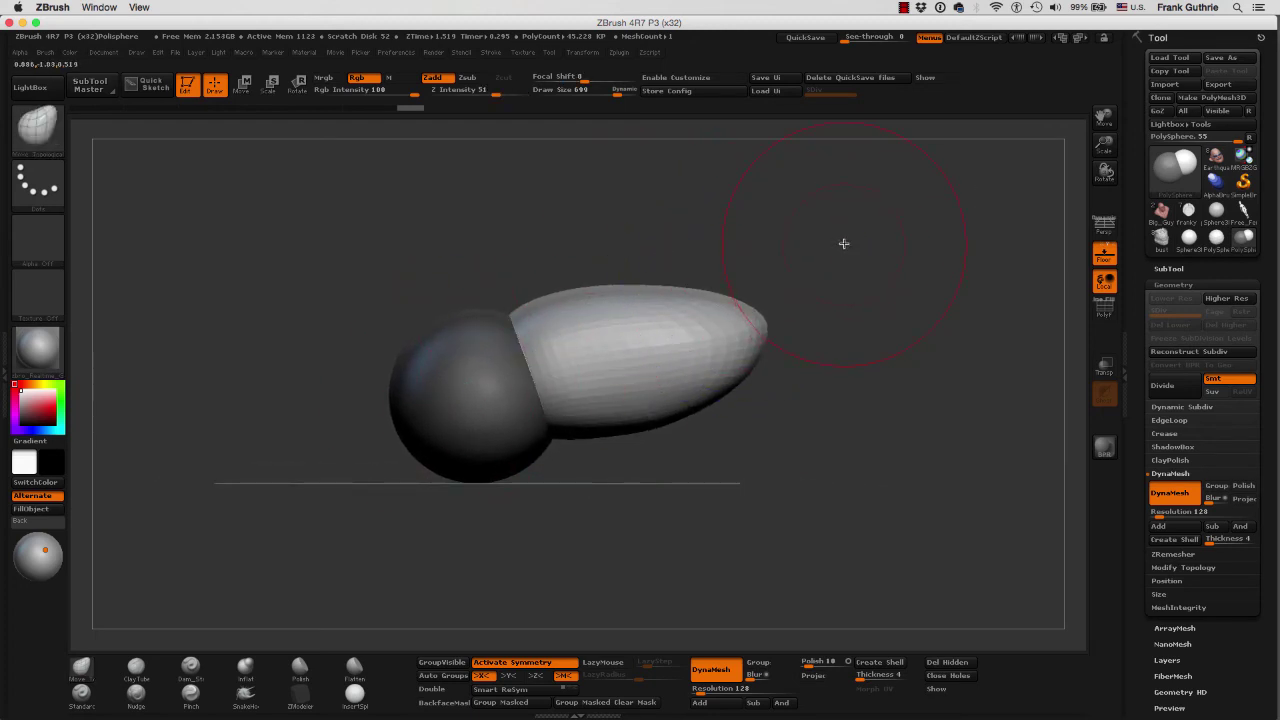
left_click_drag(843, 235, 847, 385)
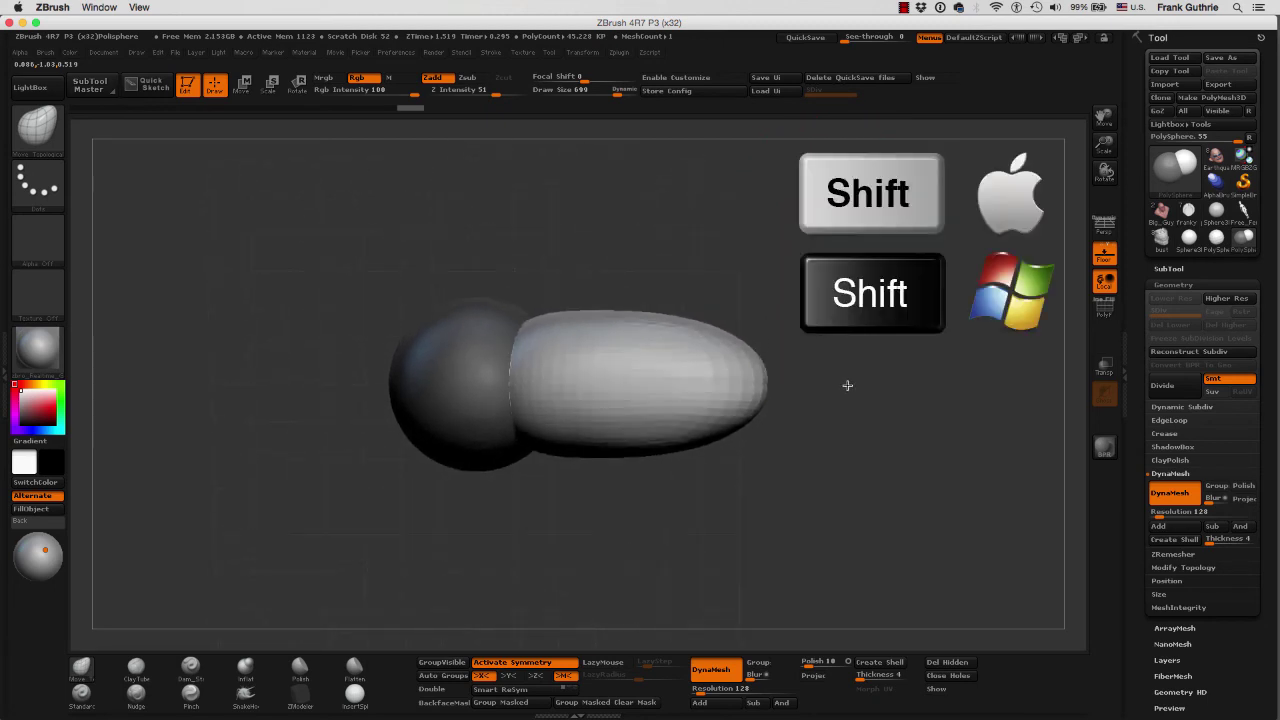
mouse_move(846, 317)
left_mouse_down()
mouse_move(889, 286)
mouse_move(812, 296)
mouse_move(850, 370)
mouse_move(829, 386)
mouse_move(746, 386)
mouse_move(773, 326)
left_mouse_up()
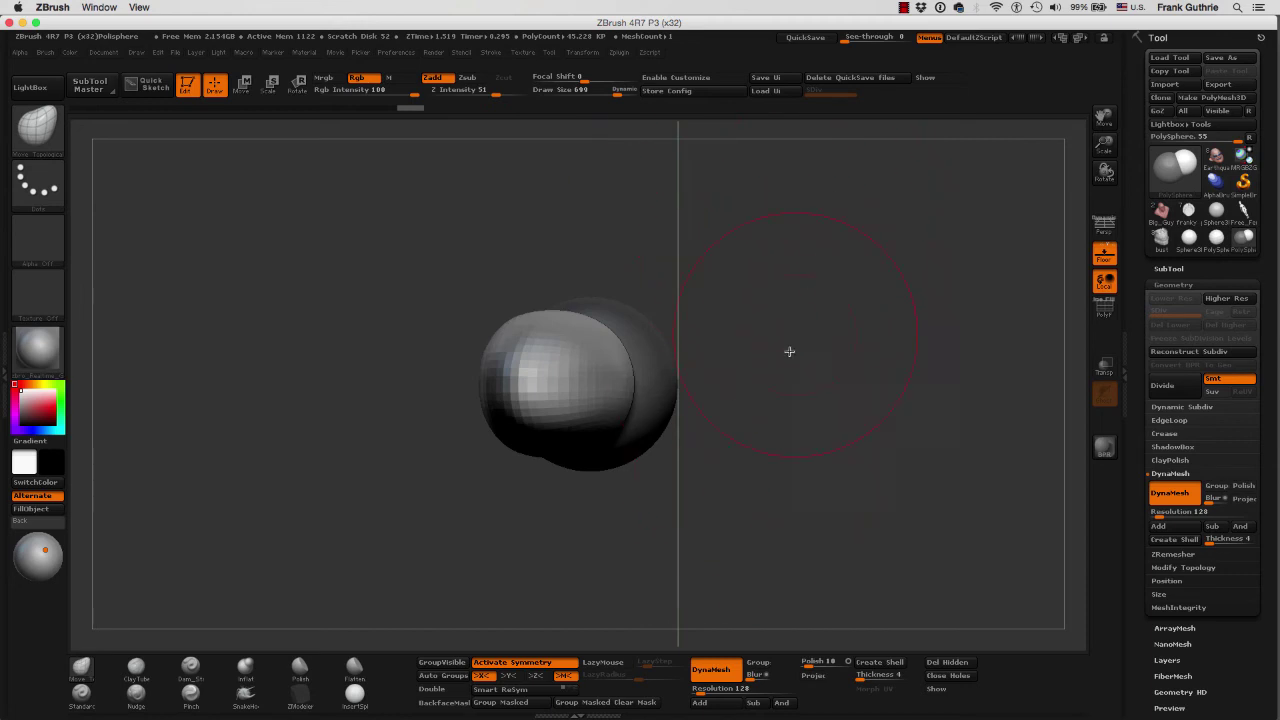
left_click_drag(660, 346, 896, 295)
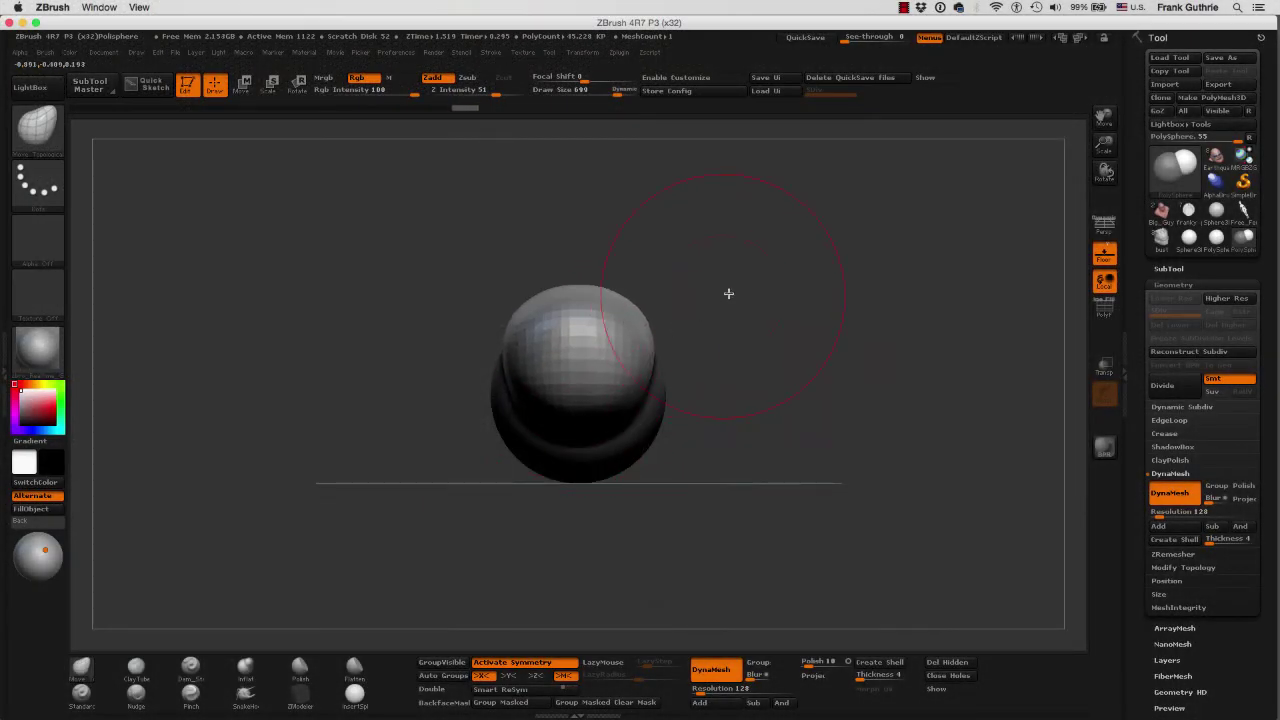
left_click_drag(729, 291, 805, 286)
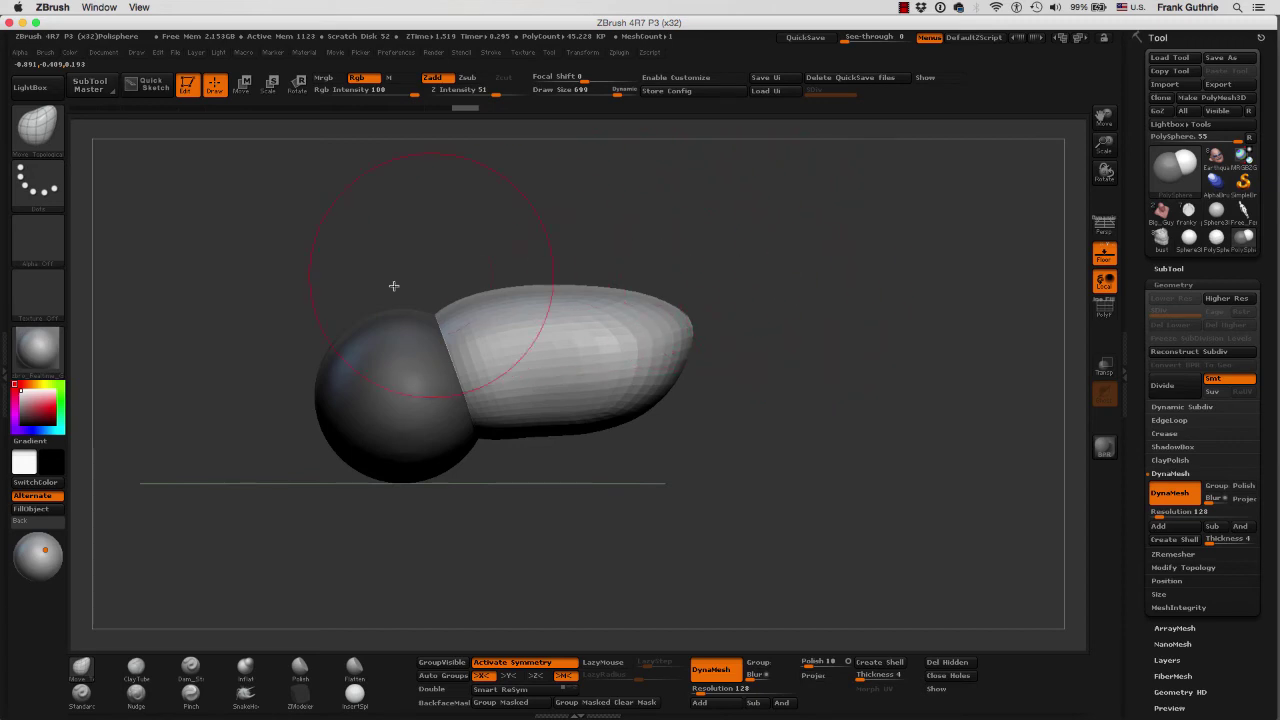
Step: Clear the mask from the main sphere and temporarily display the polyframe to inspect the two forms' topology
key("ctrl")
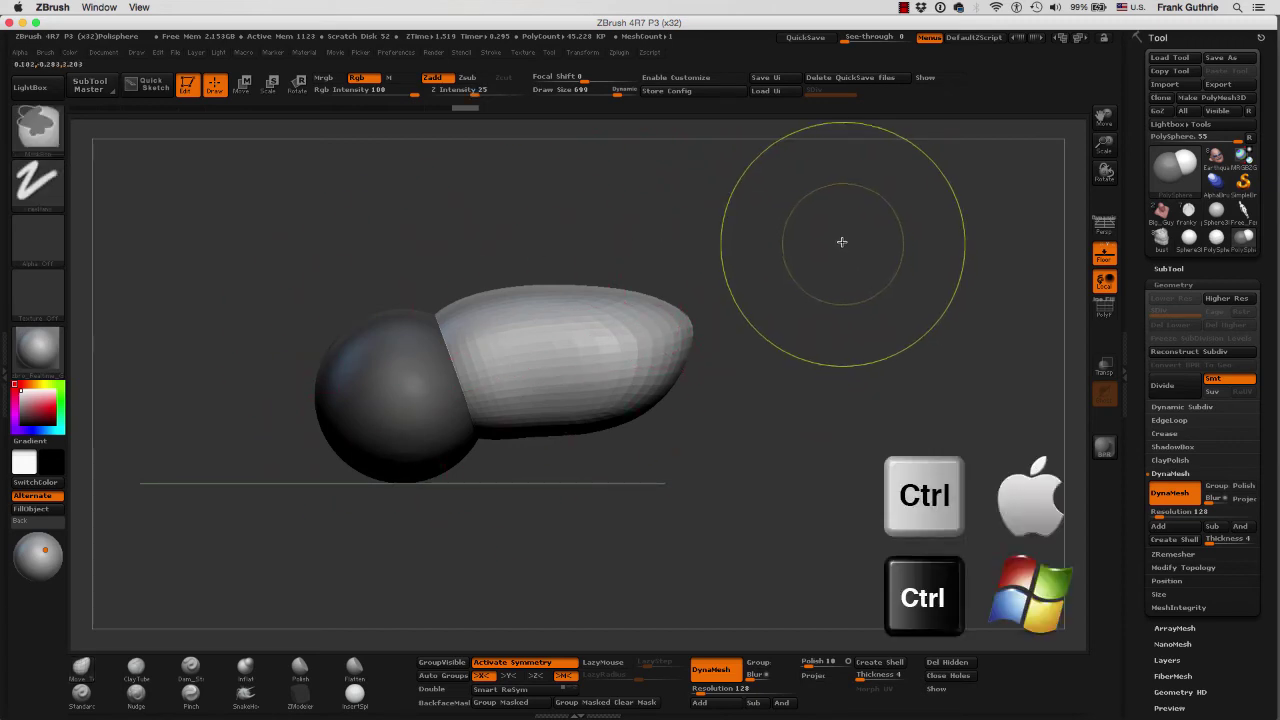
left_click_drag(848, 264, 889, 441, "ctrl")
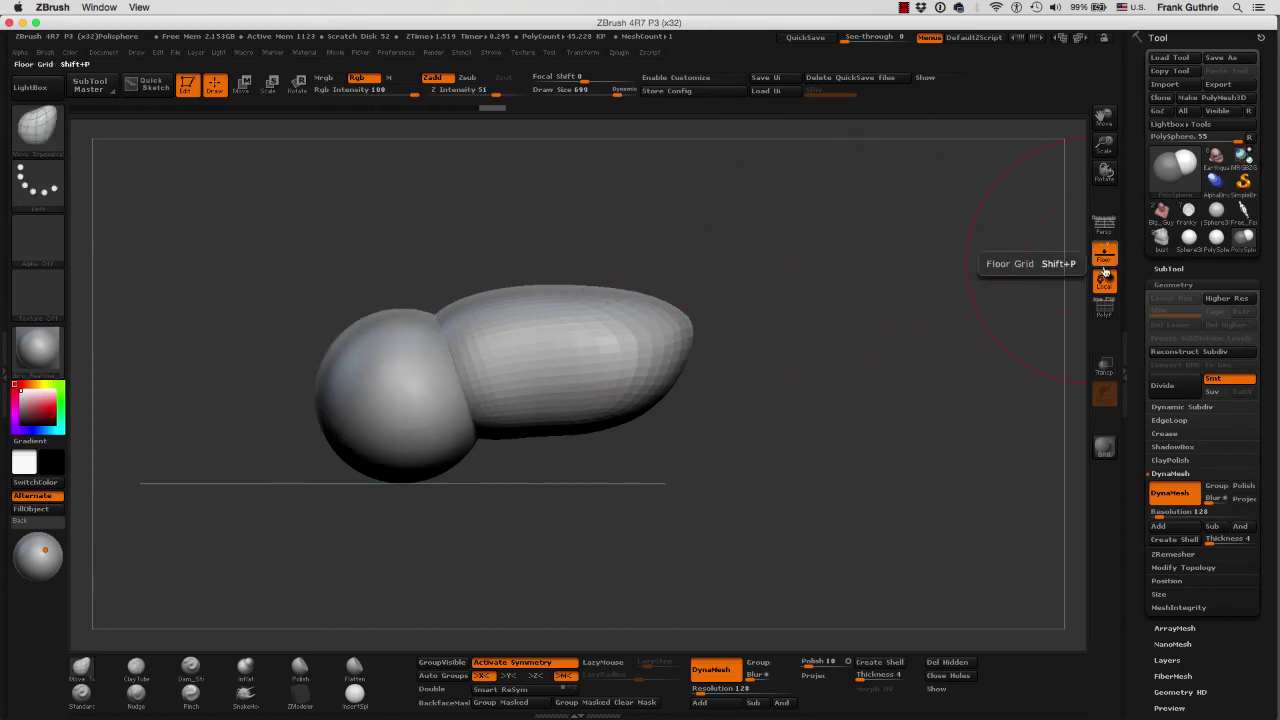
left_click(1105, 310)
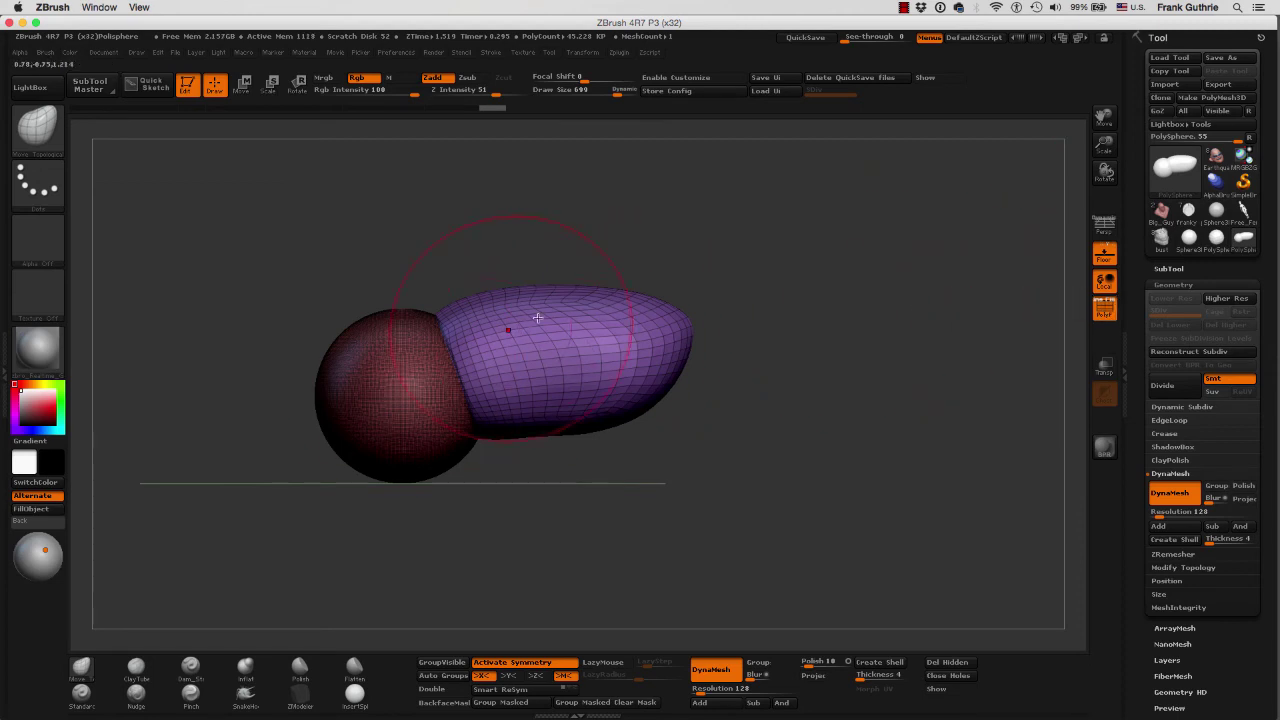
left_click(1101, 312)
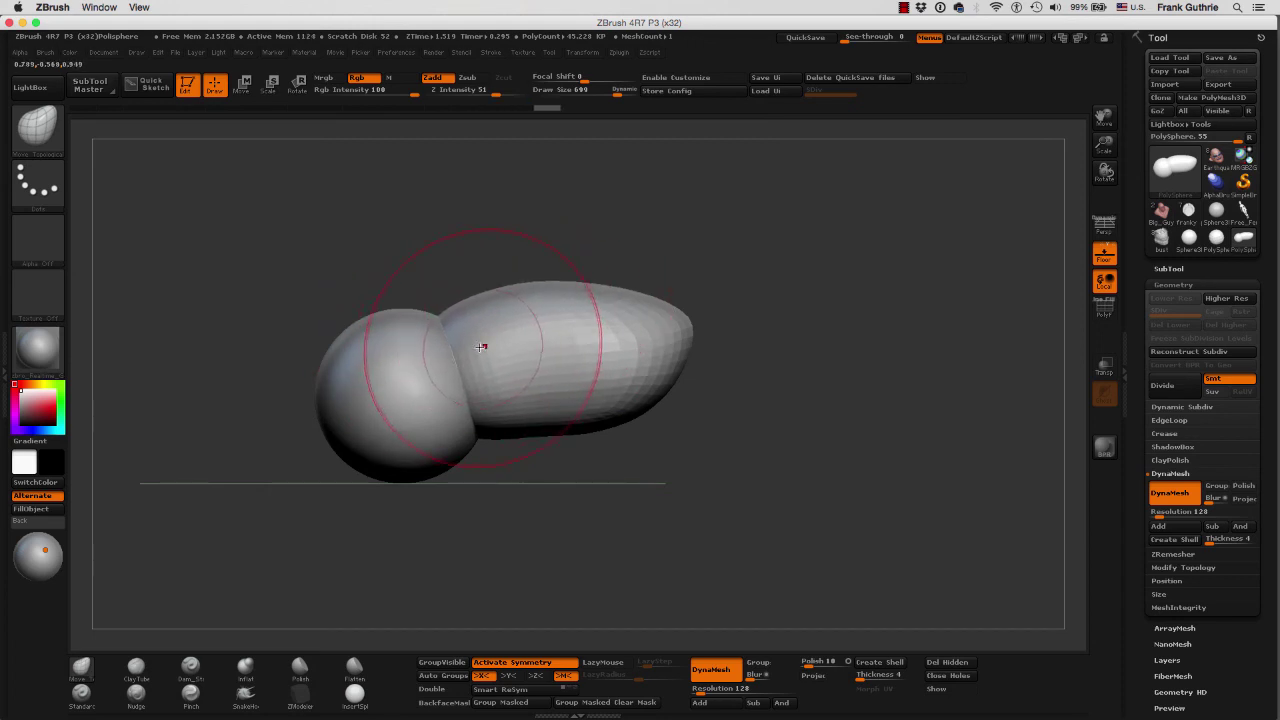
Step: Reshape the main sphere by pulling its top upward and its back outward with the Move Topological brush
left_click_drag(391, 309, 382, 286)
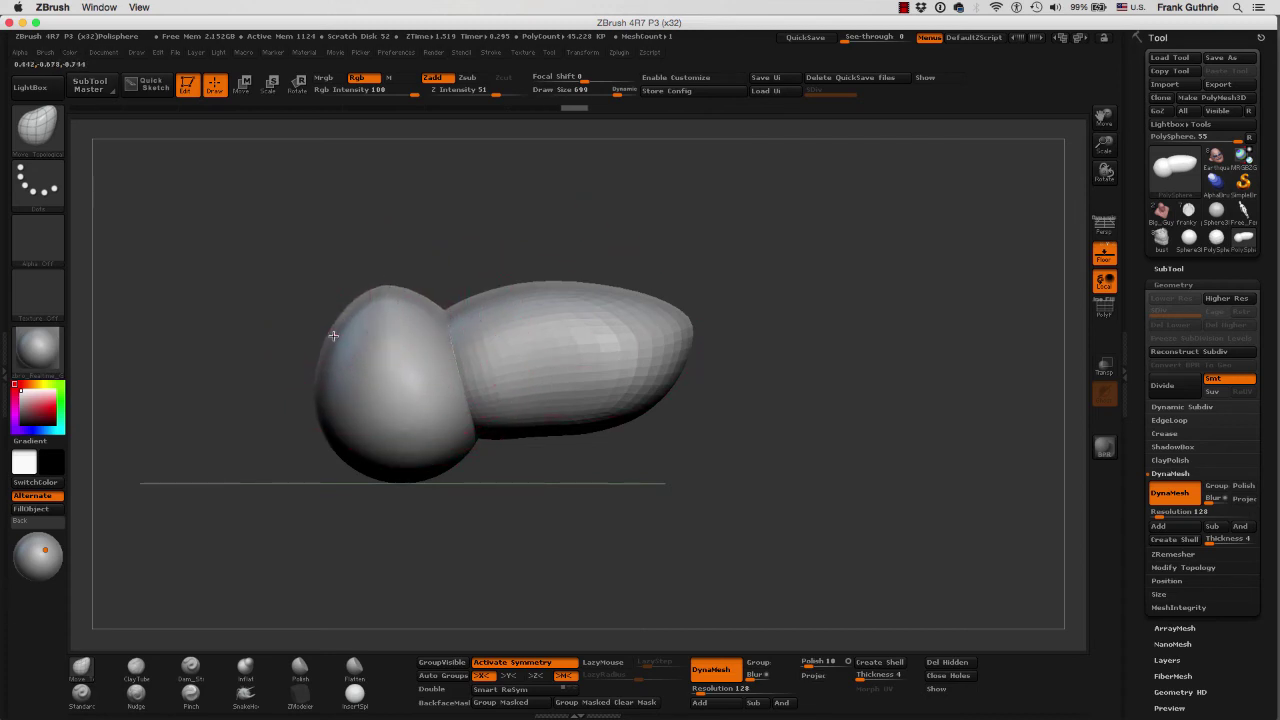
key("ctrl+z")
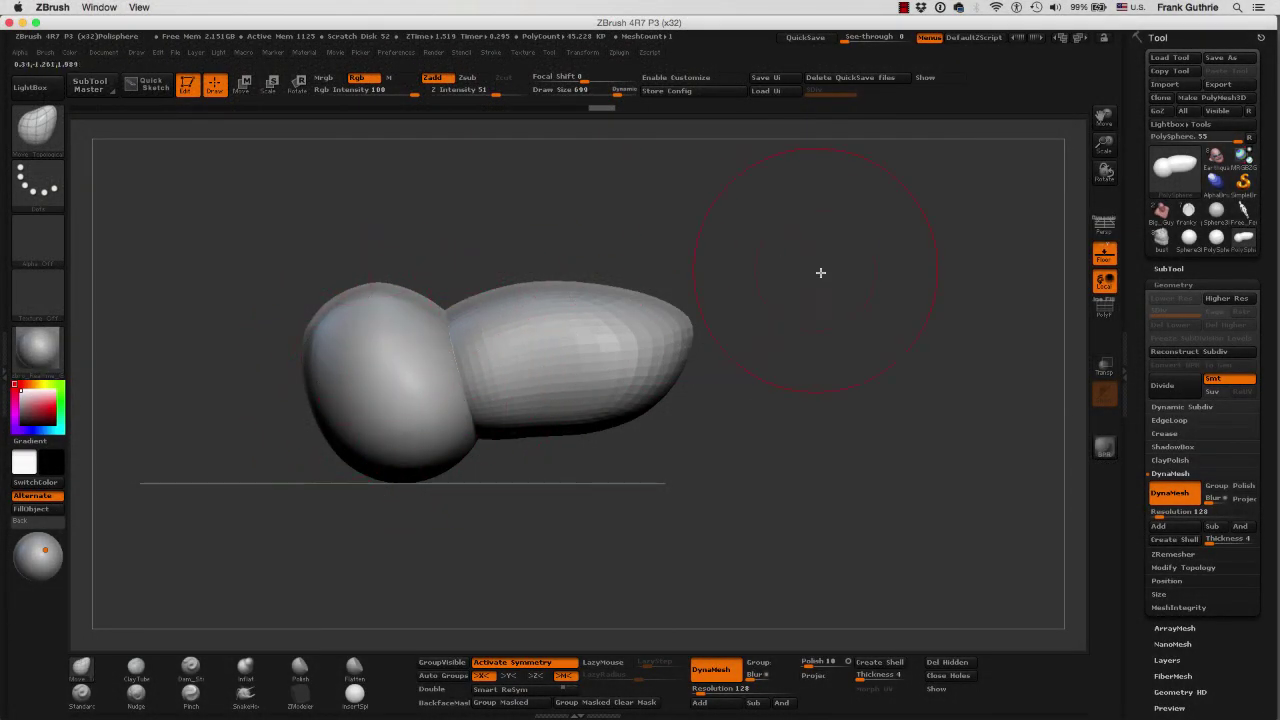
key("ctrl")
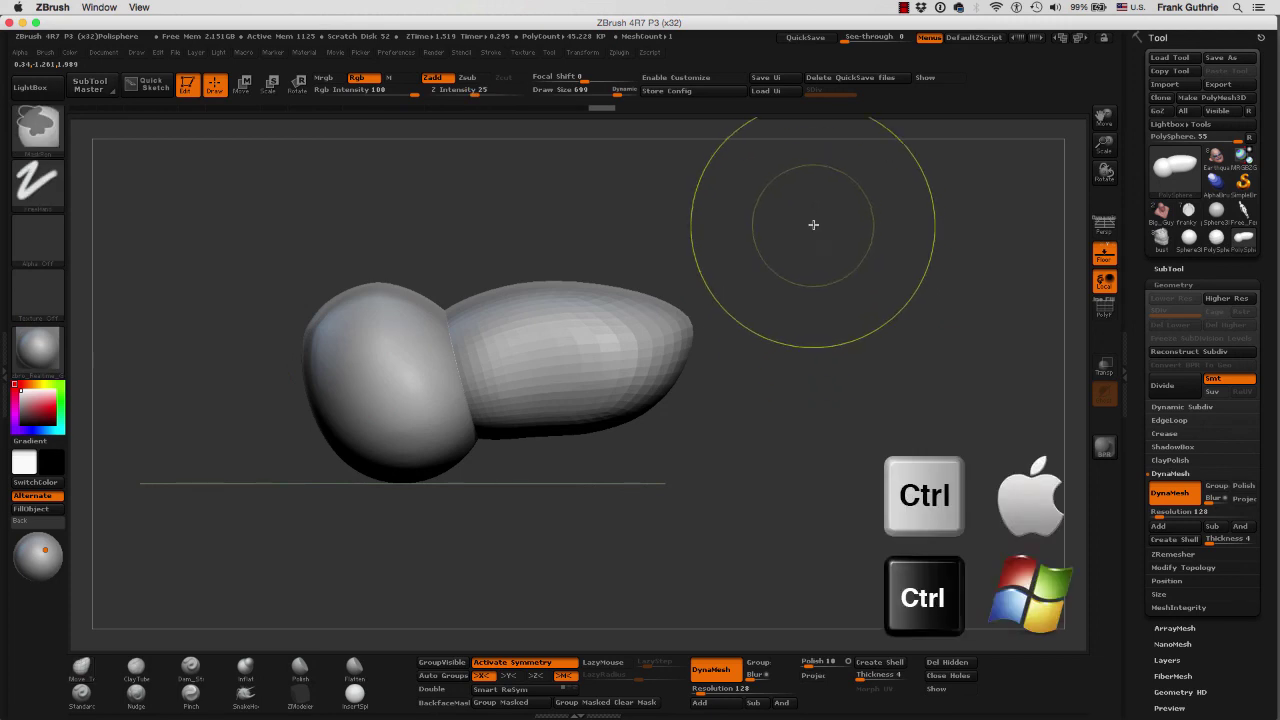
Step: Expand the subtool list and remesh the DynaMesh to fuse the main sphere and inserted form into one surface
left_click(1170, 268)
mouse_move(1169, 292)
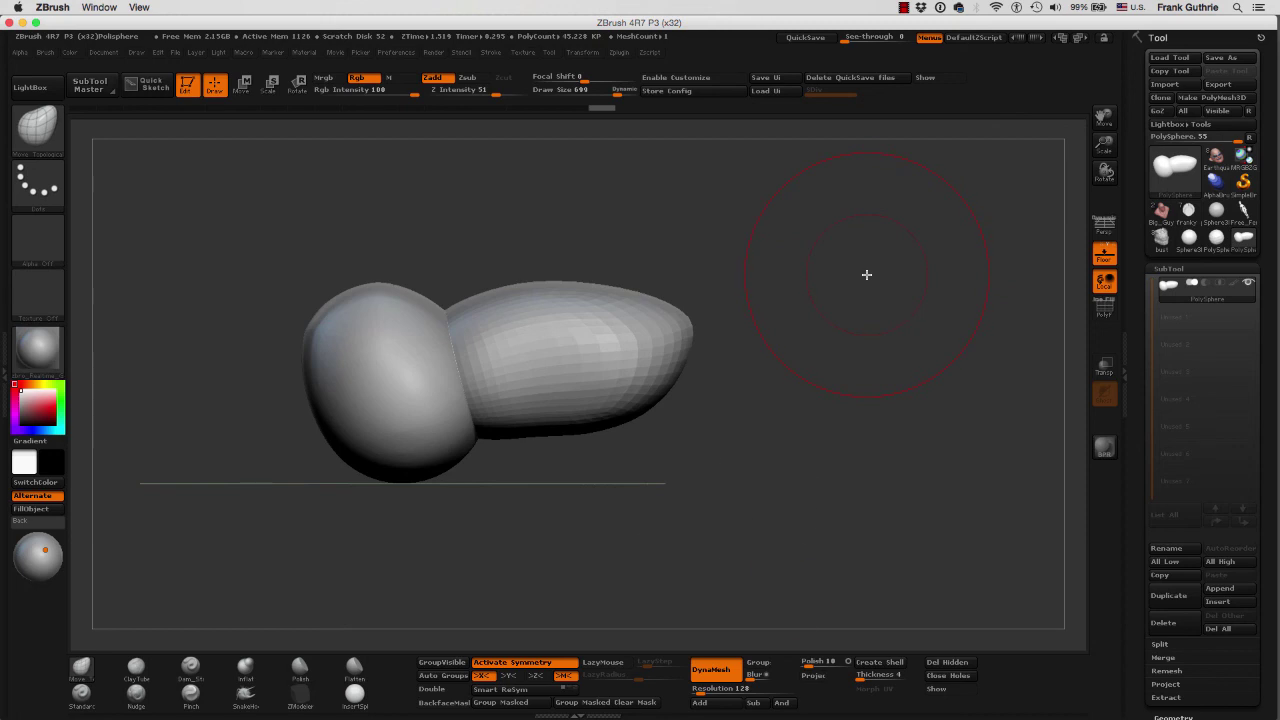
left_click_drag(870, 243, 916, 500, "ctrl")
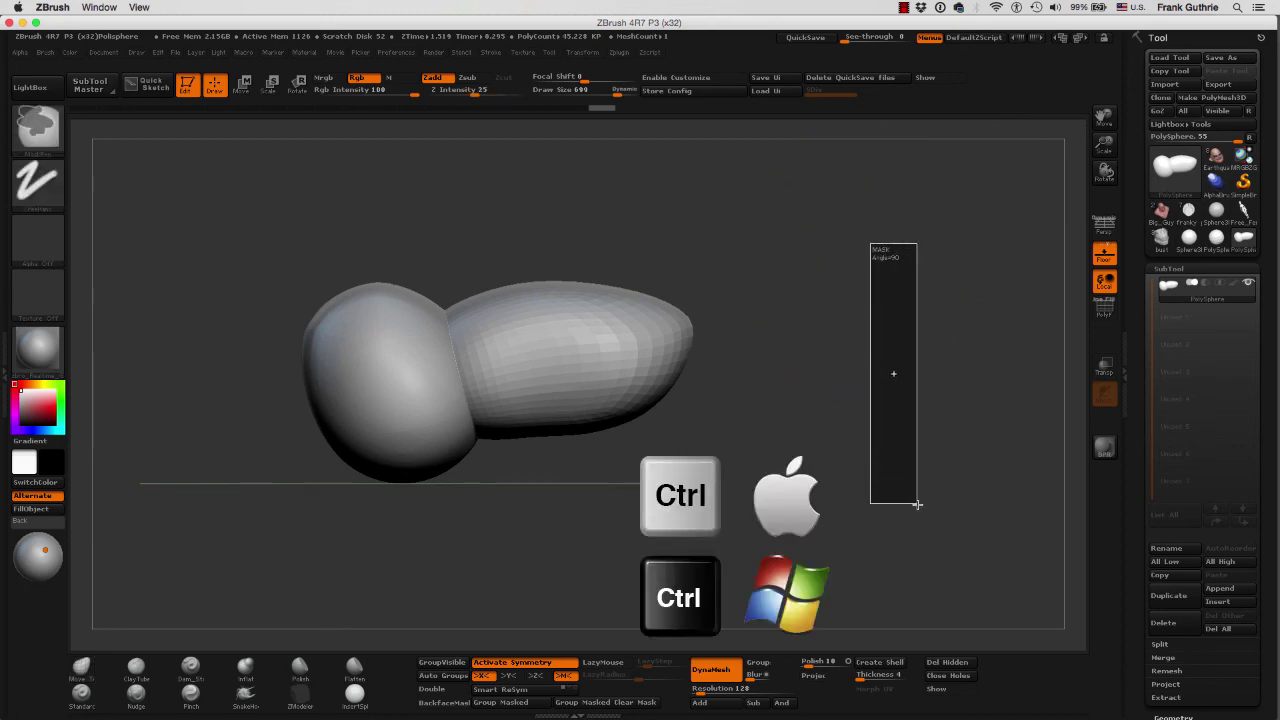
left_click_drag(917, 514, 917, 525, "ctrl")
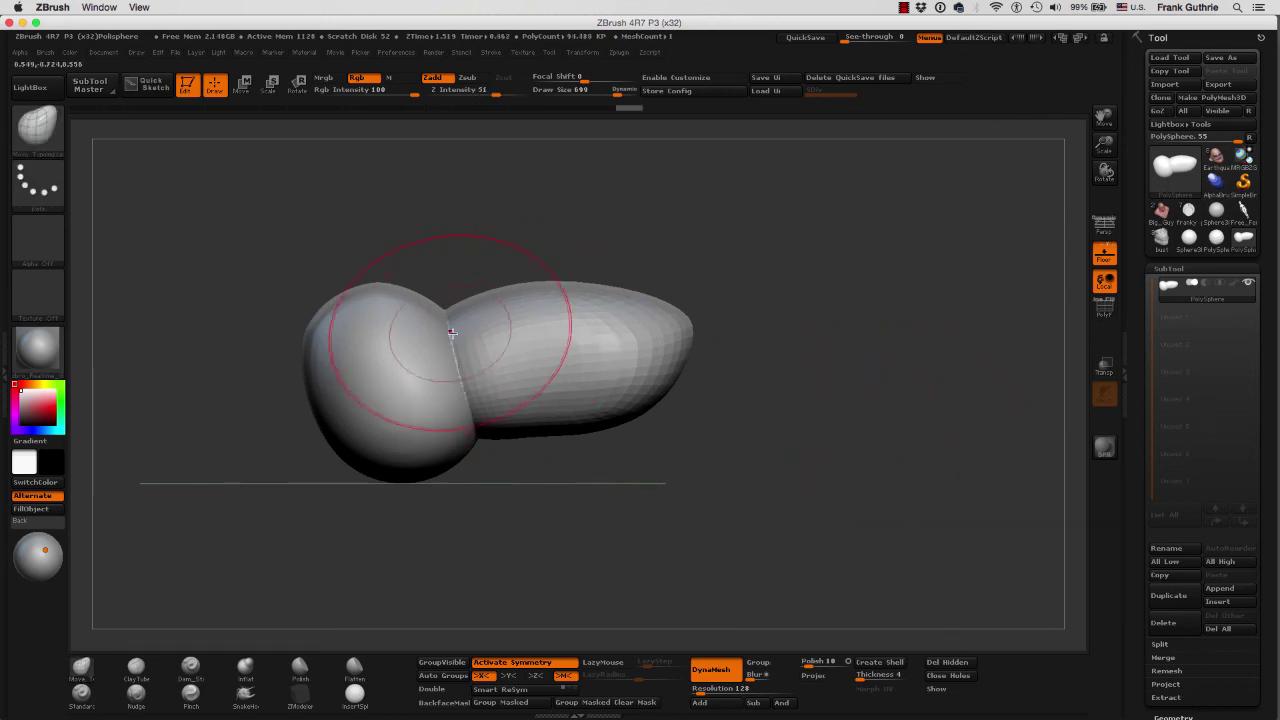
Step: Smooth the seam where the main sphere meets the inserted form
mouse_move(470, 328)
left_mouse_down()
mouse_move(488, 327)
mouse_move(461, 379)
left_mouse_up()
key("shift")
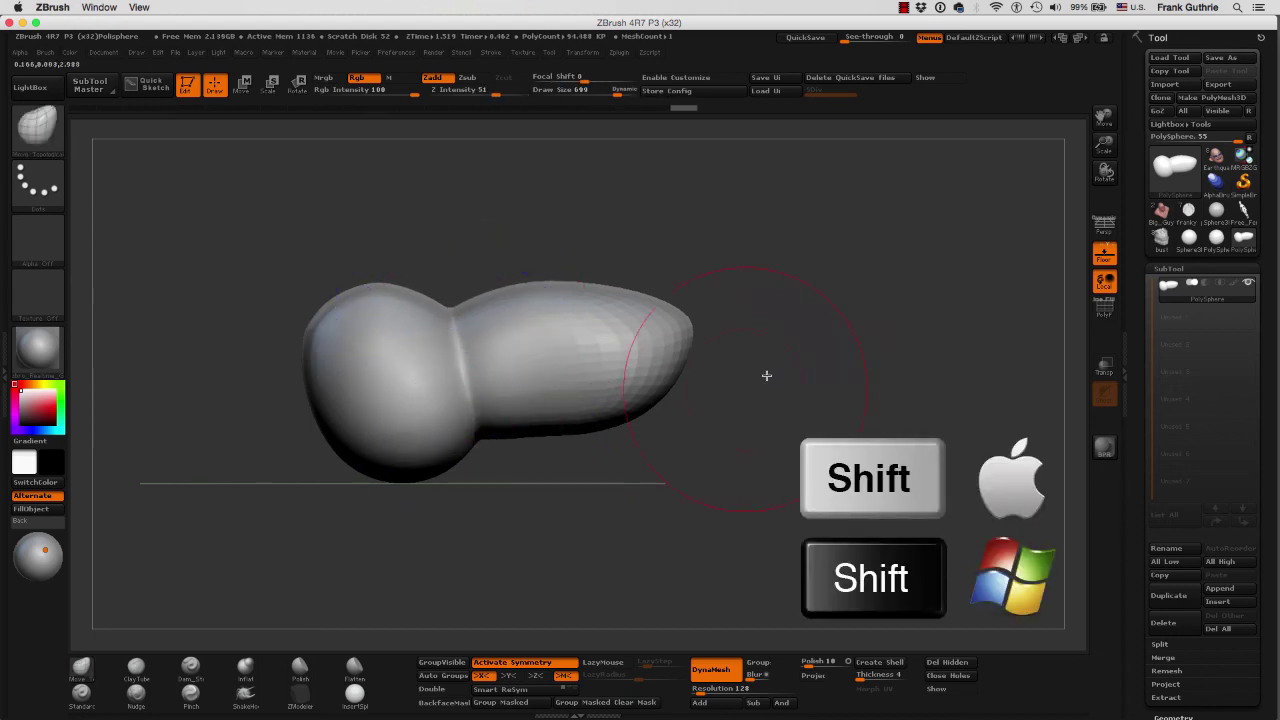